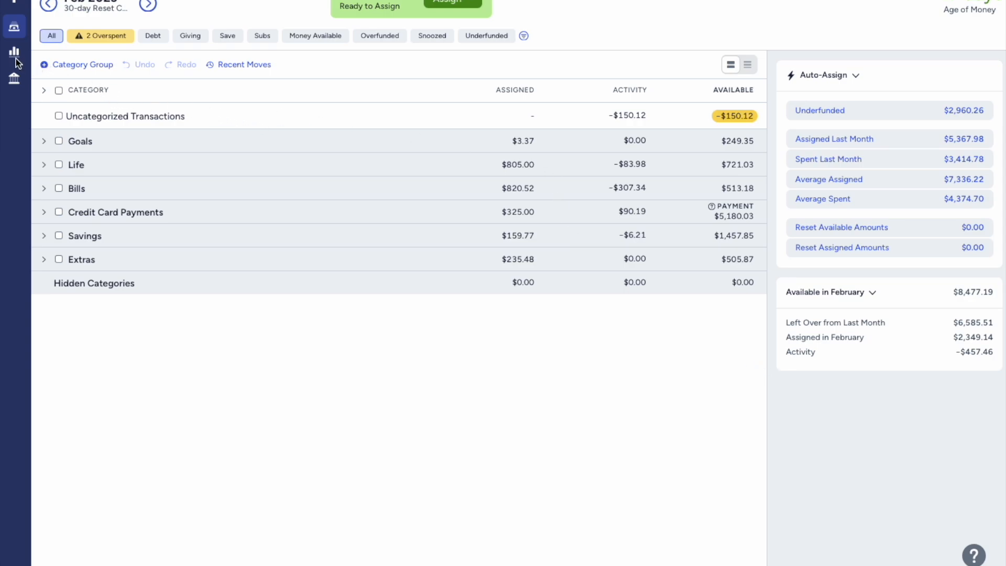
# Step: Open the register of all accounts and review its scheduled and recent transactions
pyautogui.click(20, 37)
pyautogui.click(15, 80)
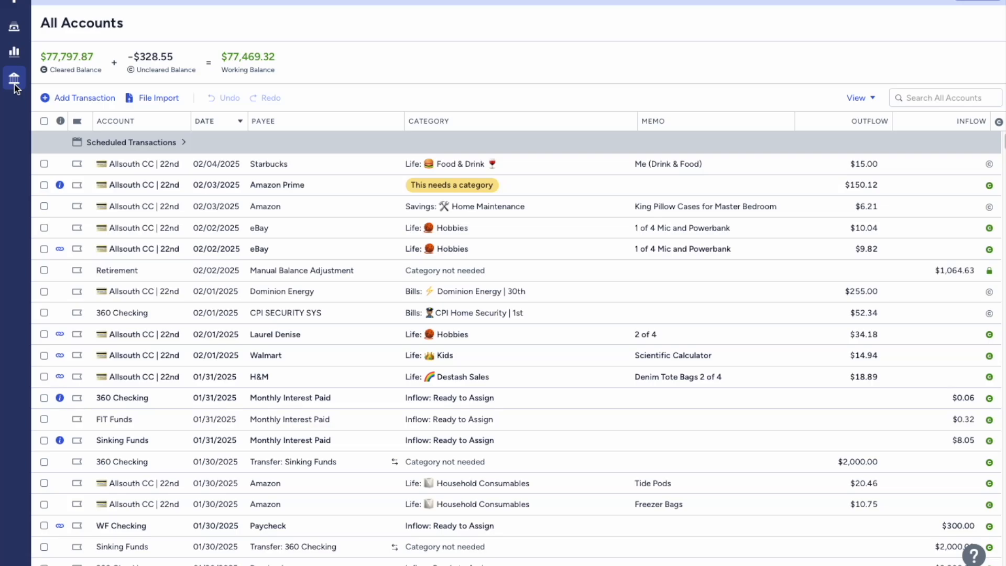
pyautogui.click(184, 144)
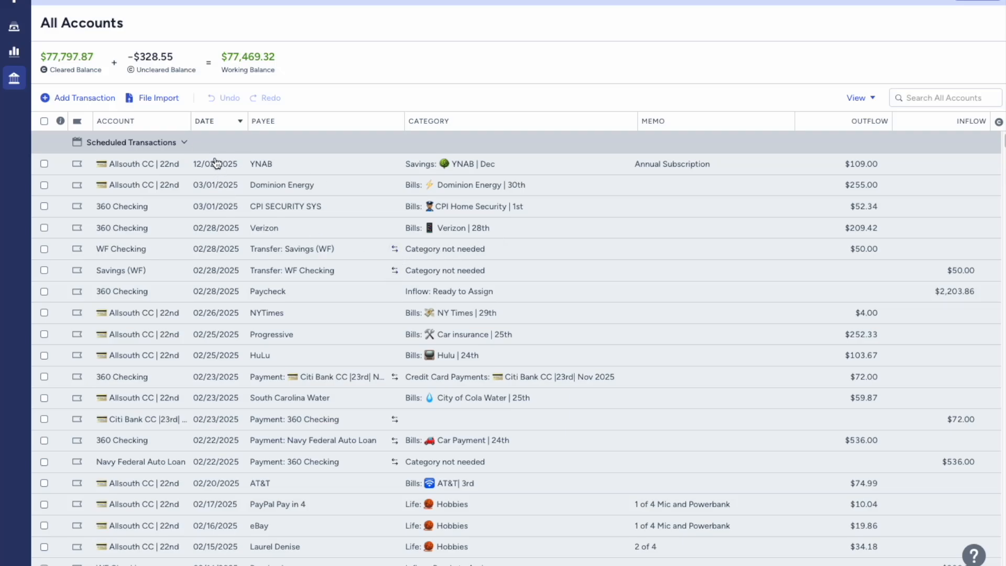
pyautogui.click(184, 142)
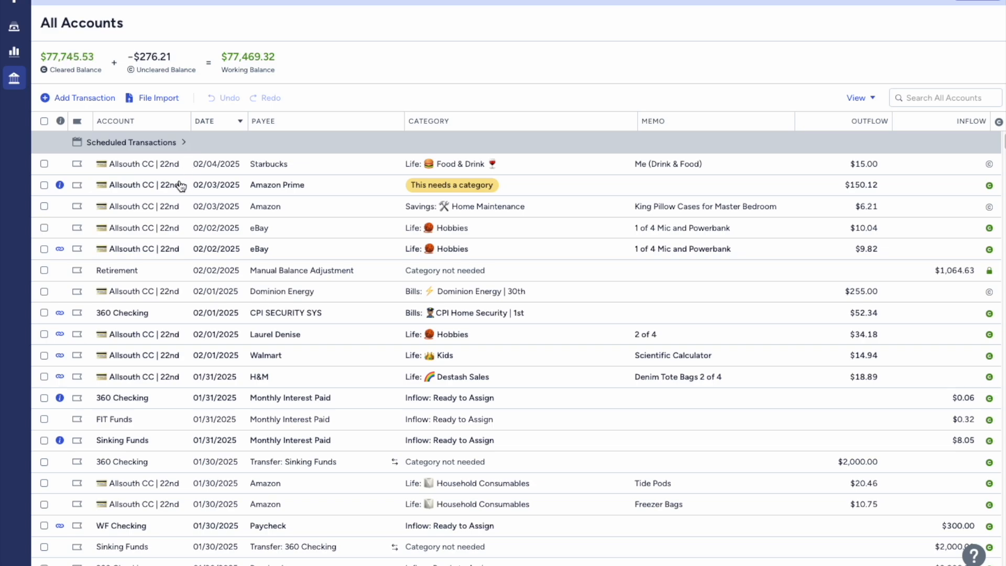
pyautogui.scroll(-10, 180, 186)
pyautogui.scroll(10, 192, 197)
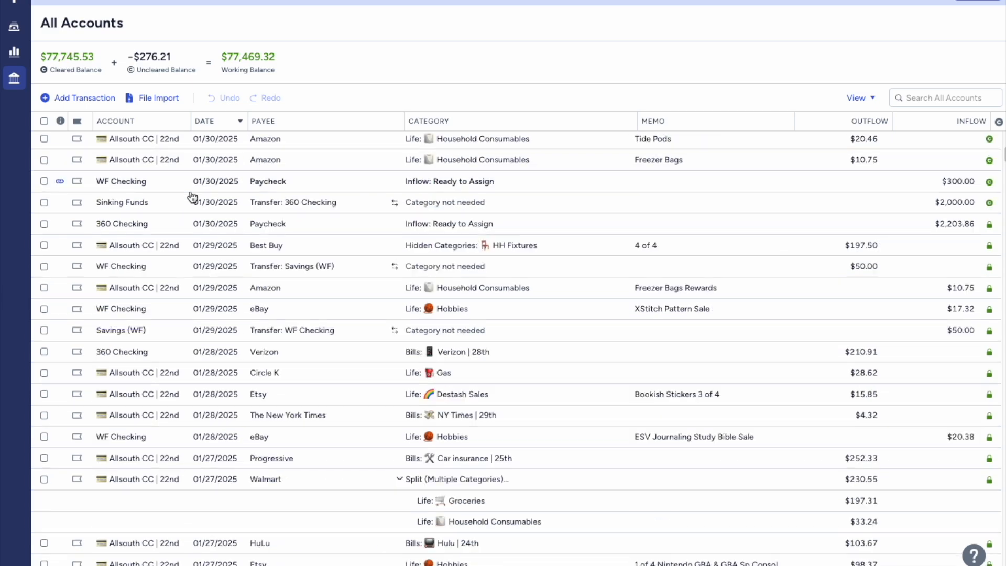
# Step: Hide reconciled transactions in the All Accounts register, keeping all dates and flags shown
pyautogui.click(869, 105)
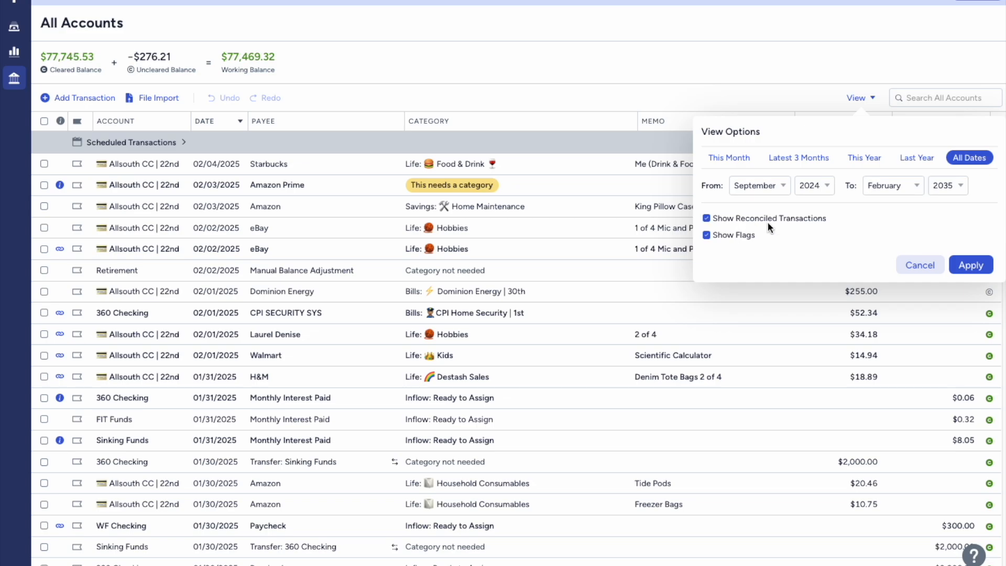
pyautogui.click(690, 100)
pyautogui.scroll(-3, 899, 350)
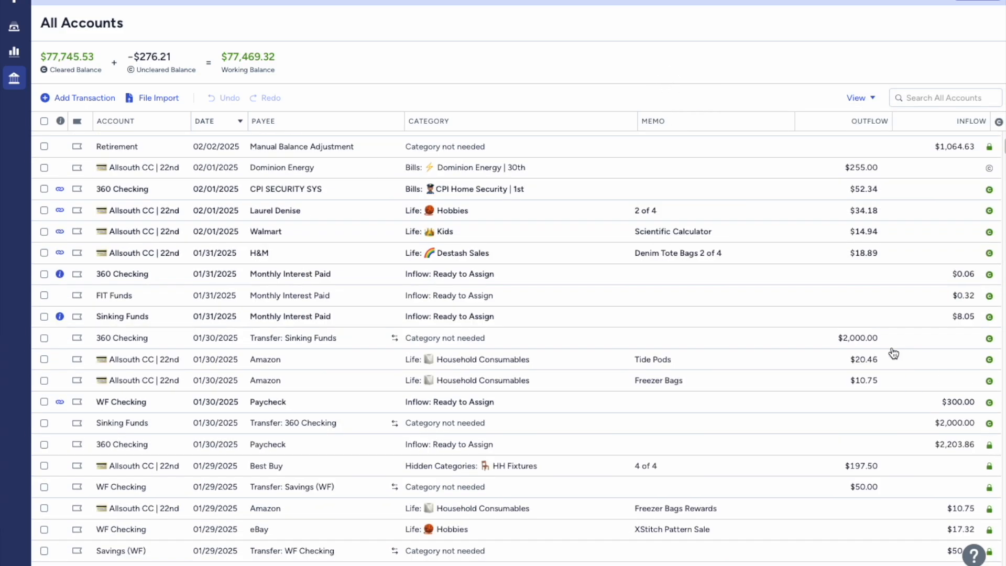
pyautogui.scroll(3, 901, 210)
pyautogui.click(857, 98)
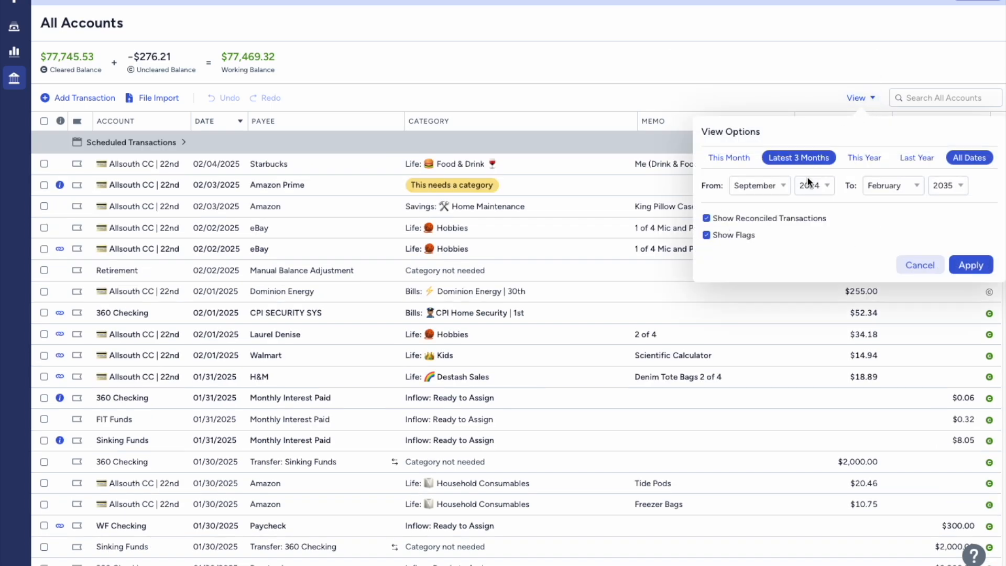
pyautogui.click(716, 221)
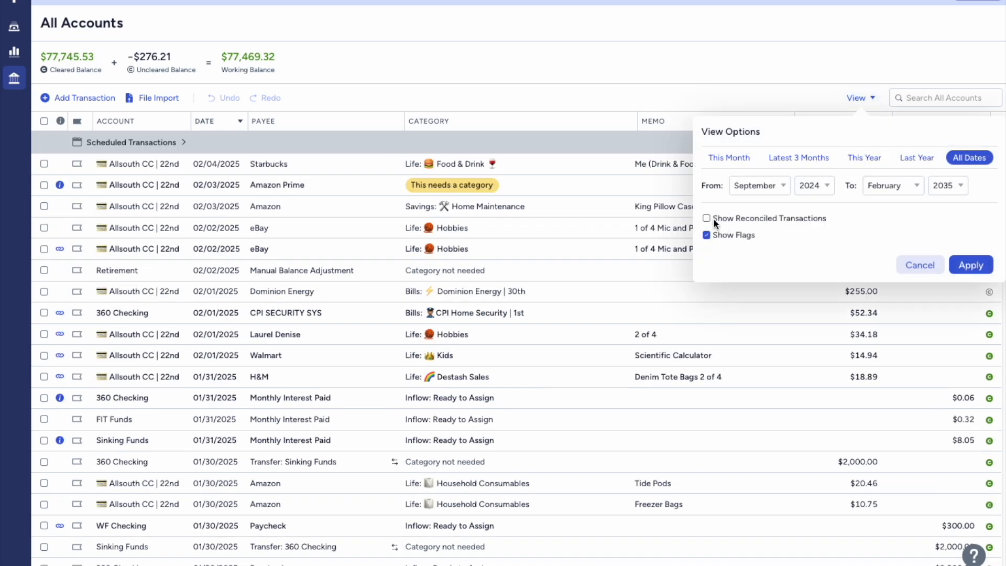
pyautogui.click(975, 270)
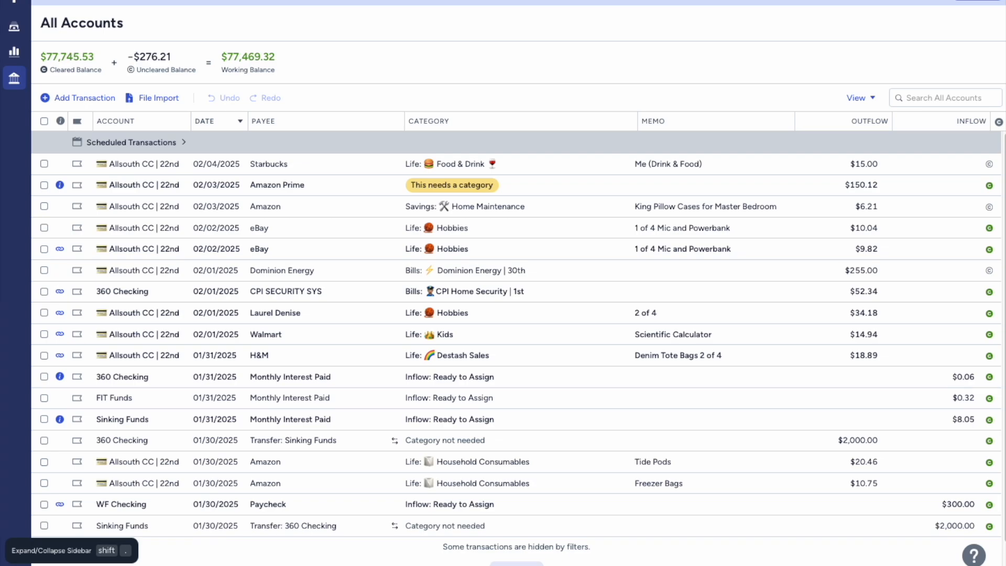
# Step: Expand the account list, open the 360 Checking register, and collapse its scheduled transactions
pyautogui.click(14, 564)
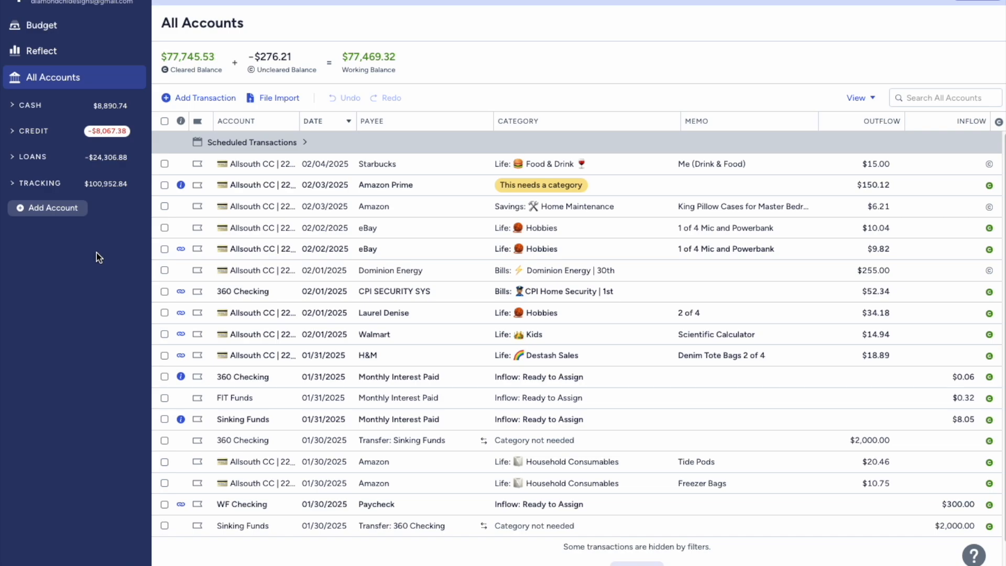
pyautogui.click(15, 106)
pyautogui.click(79, 127)
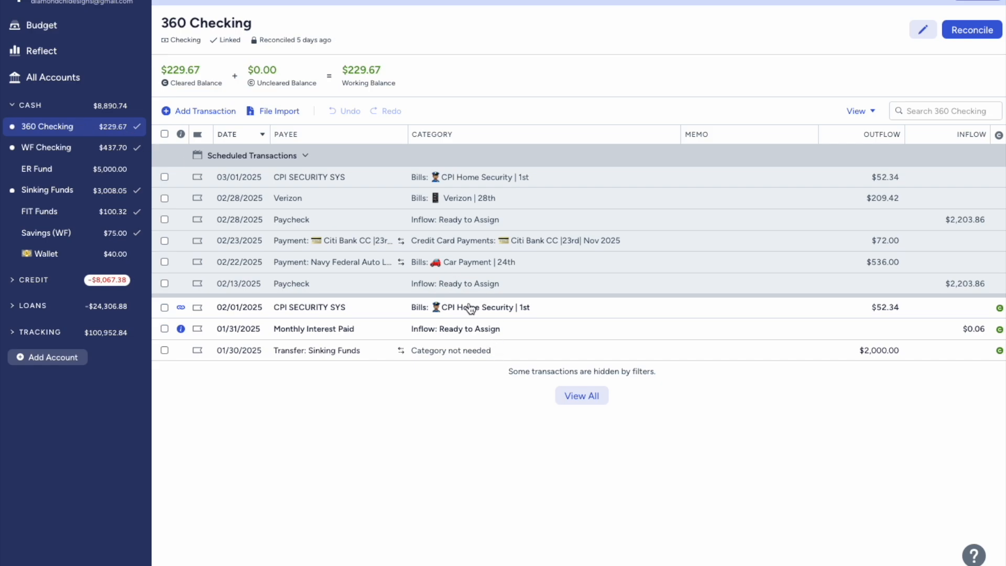
pyautogui.click(308, 158)
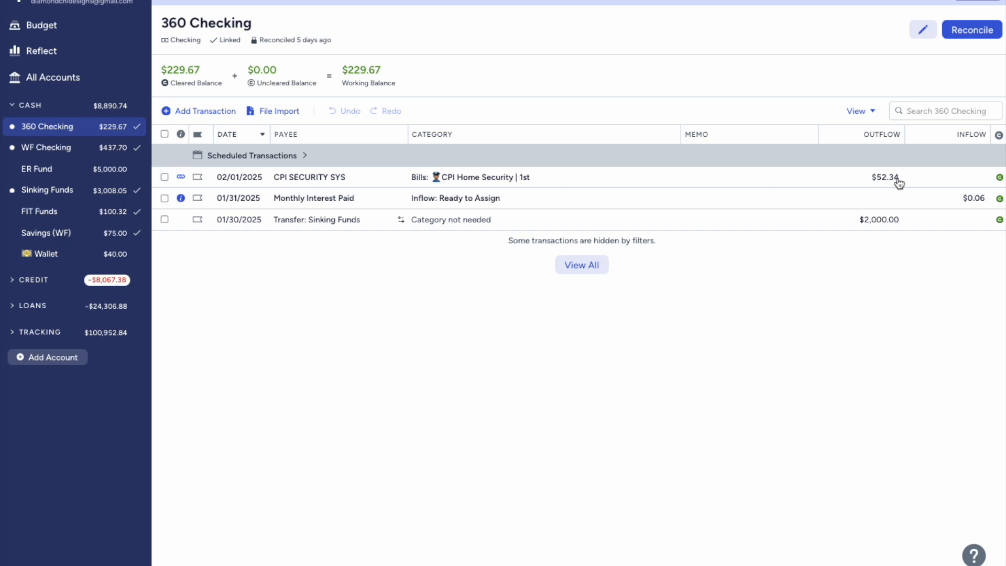
# Step: Approve the CPI SECURITY SYS transaction with the date 02/03/2025 and reconcile the 360 Checking account
pyautogui.click(251, 182)
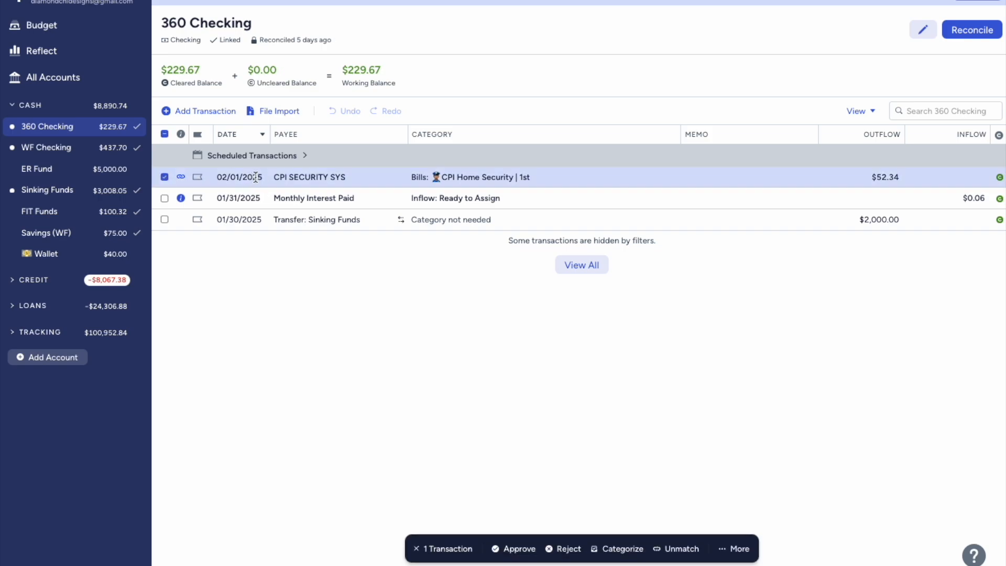
pyautogui.click(255, 179)
pyautogui.click(205, 267)
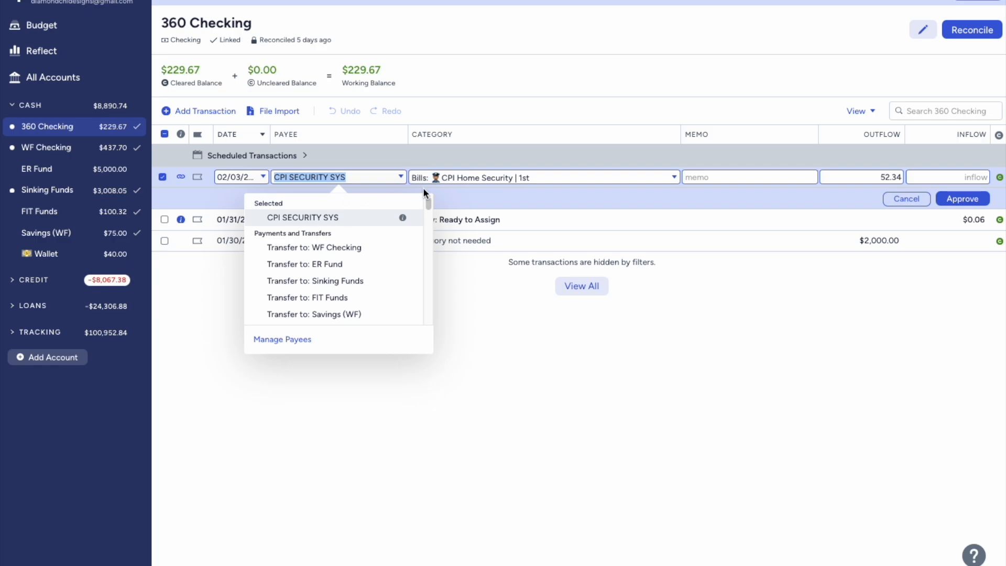
pyautogui.click(787, 308)
pyautogui.click(963, 202)
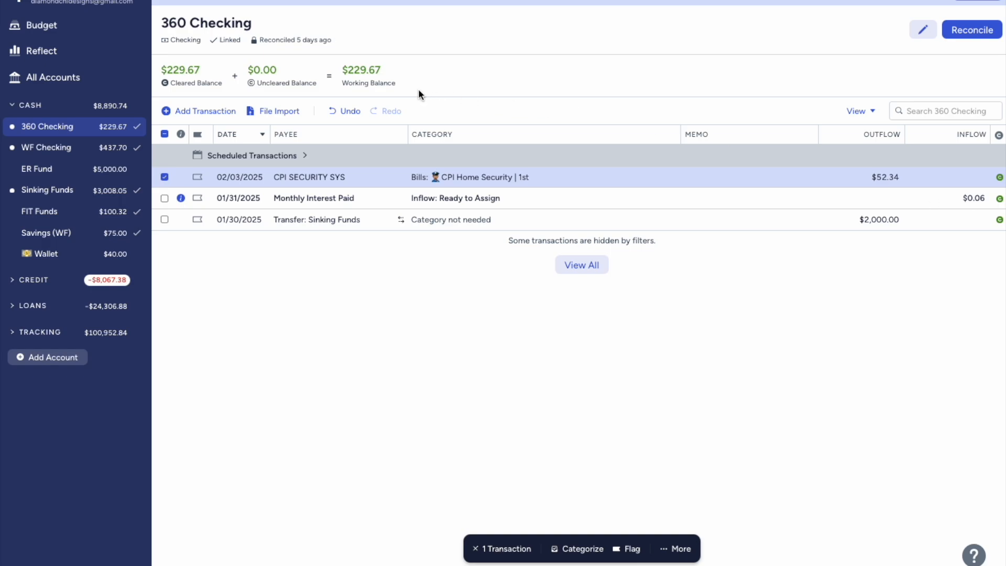
pyautogui.click(967, 35)
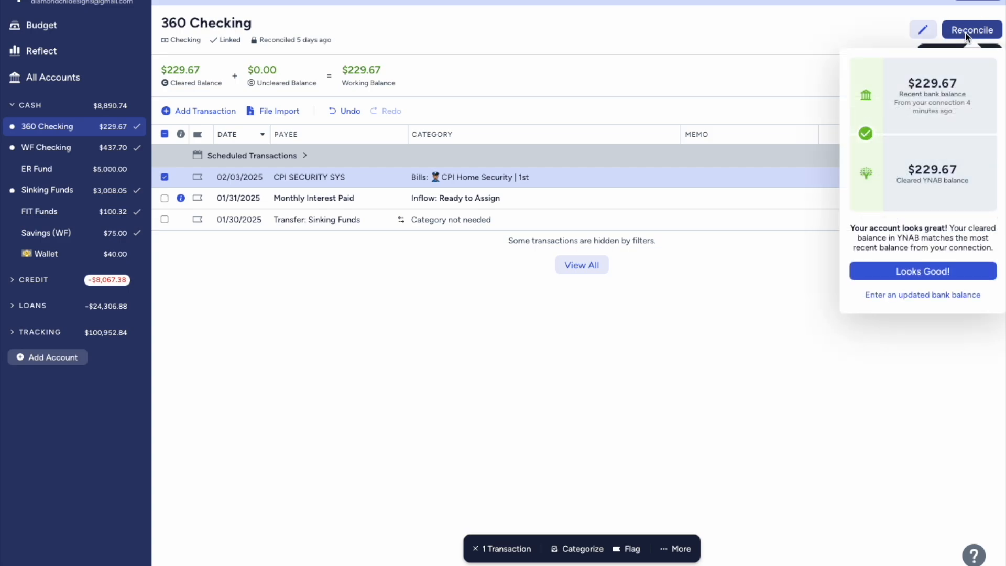
pyautogui.click(938, 276)
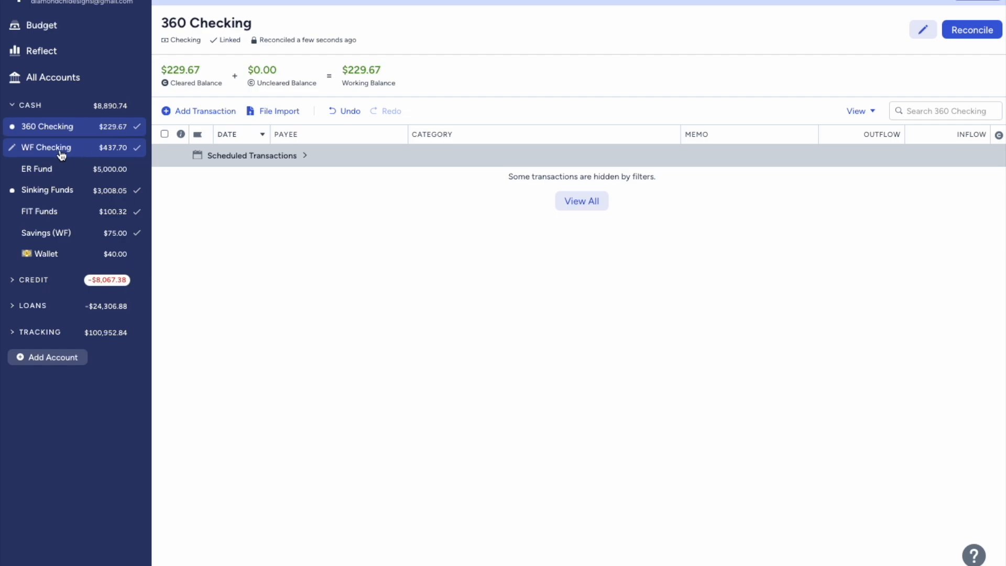
# Step: Open the WF Checking account and show only transactions that are unapproved or need a category
pyautogui.click(79, 148)
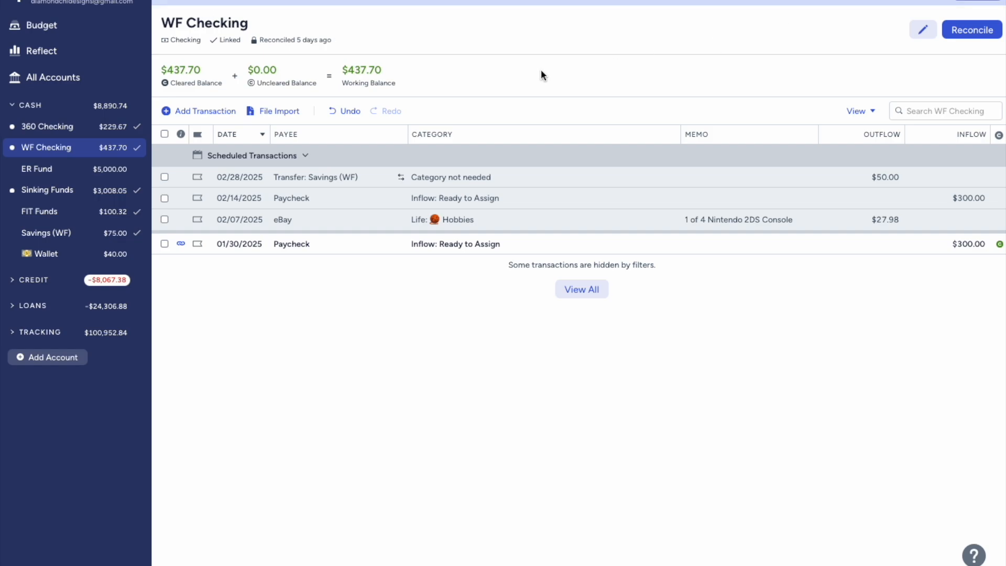
pyautogui.click(293, 155)
pyautogui.click(971, 2)
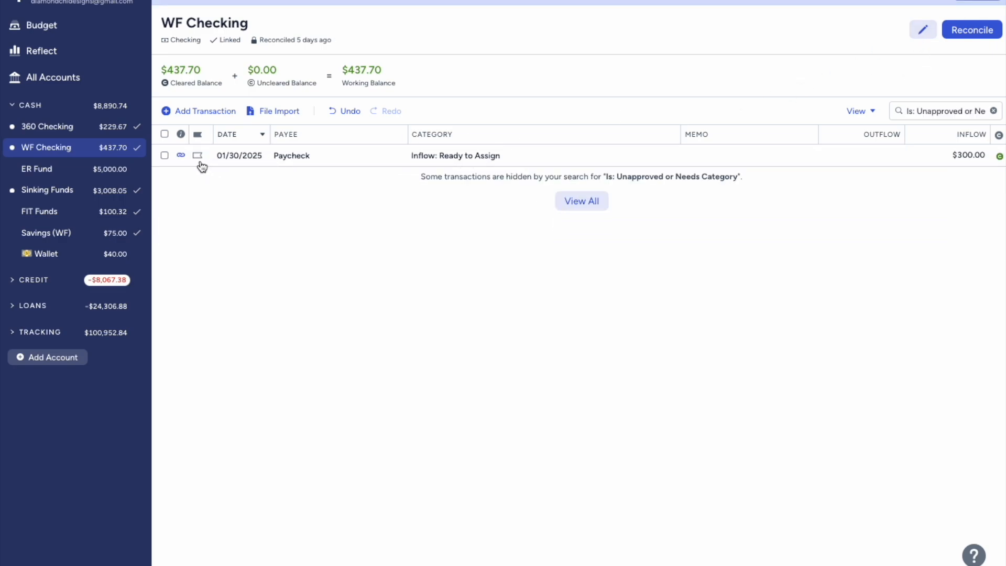
# Step: Approve the matched paycheck with the date 01/31/2025 and reconcile the WF Checking account
pyautogui.click(165, 155)
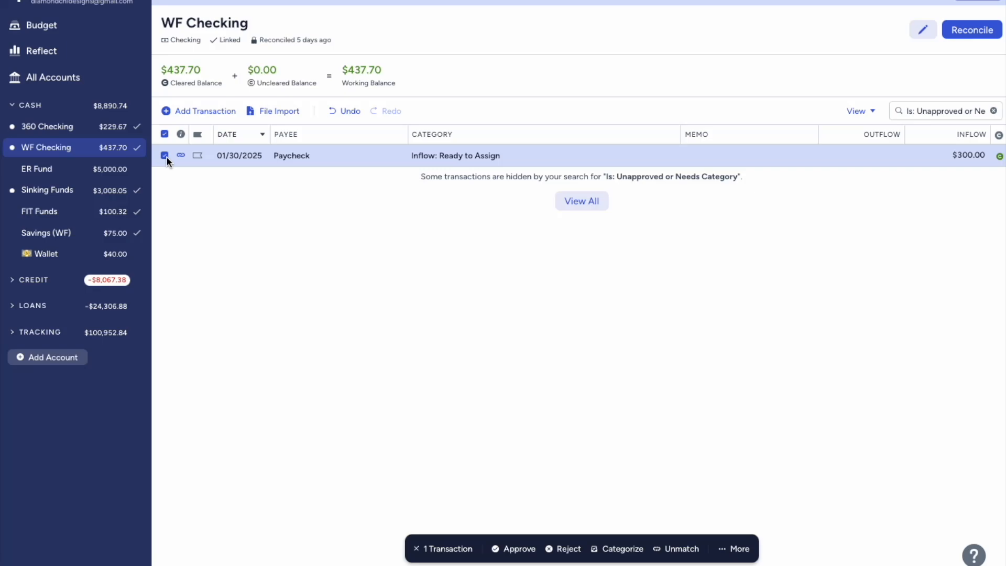
pyautogui.click(241, 155)
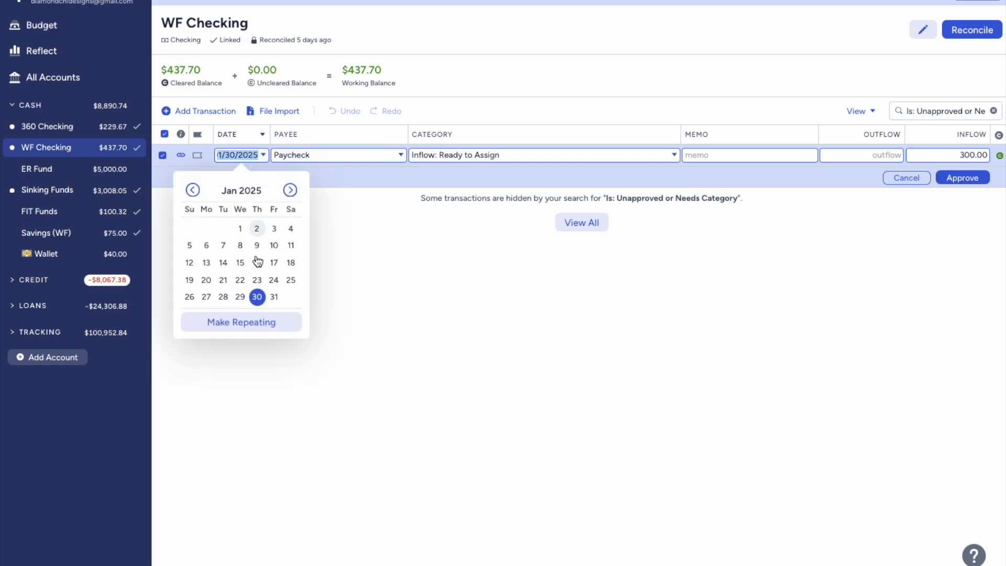
pyautogui.click(274, 296)
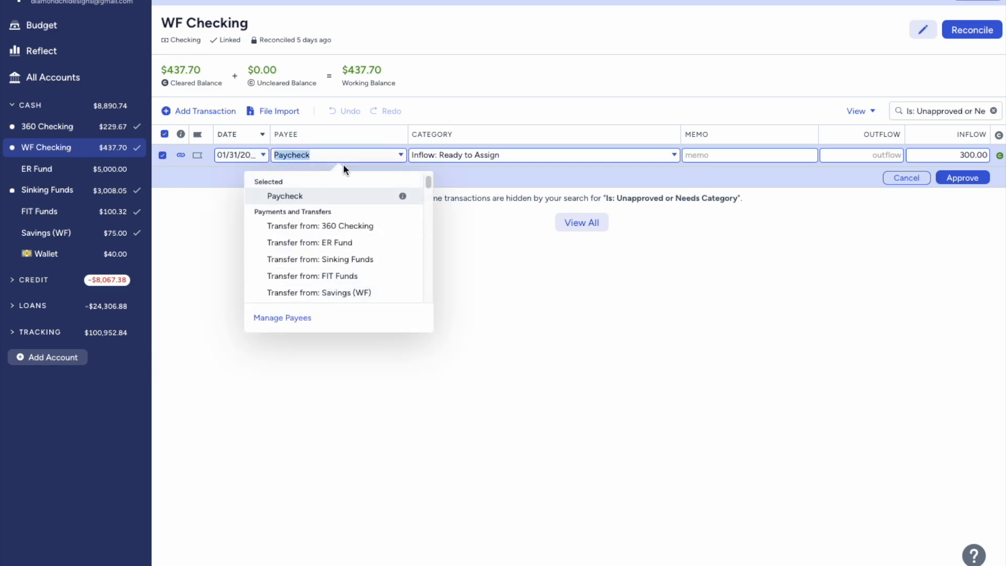
pyautogui.click(702, 300)
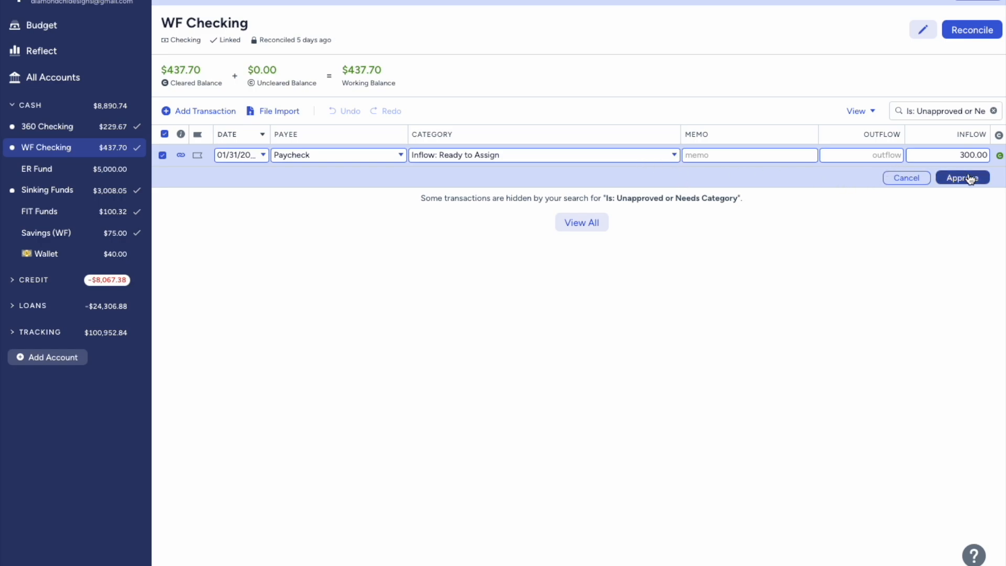
pyautogui.click(969, 178)
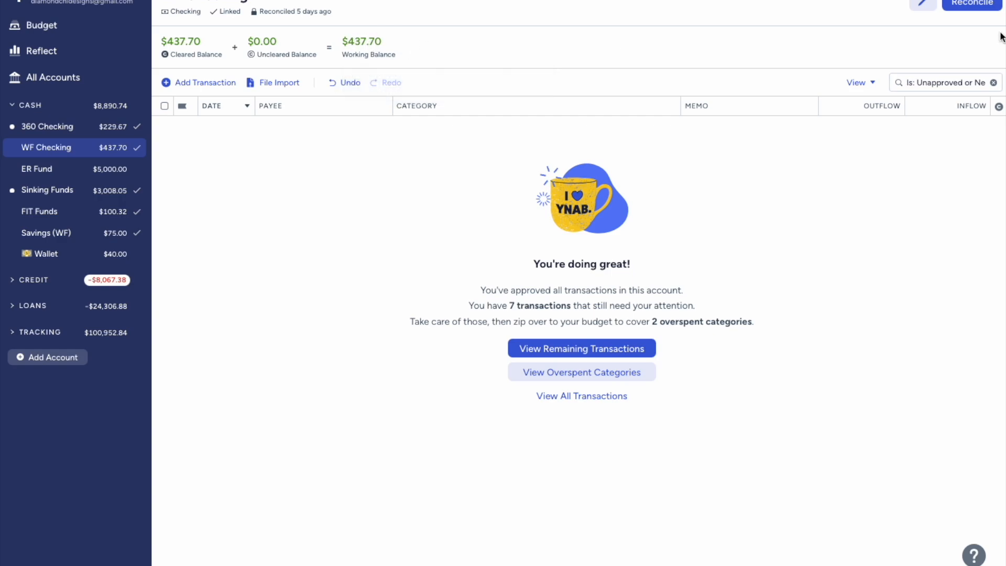
pyautogui.click(977, 15)
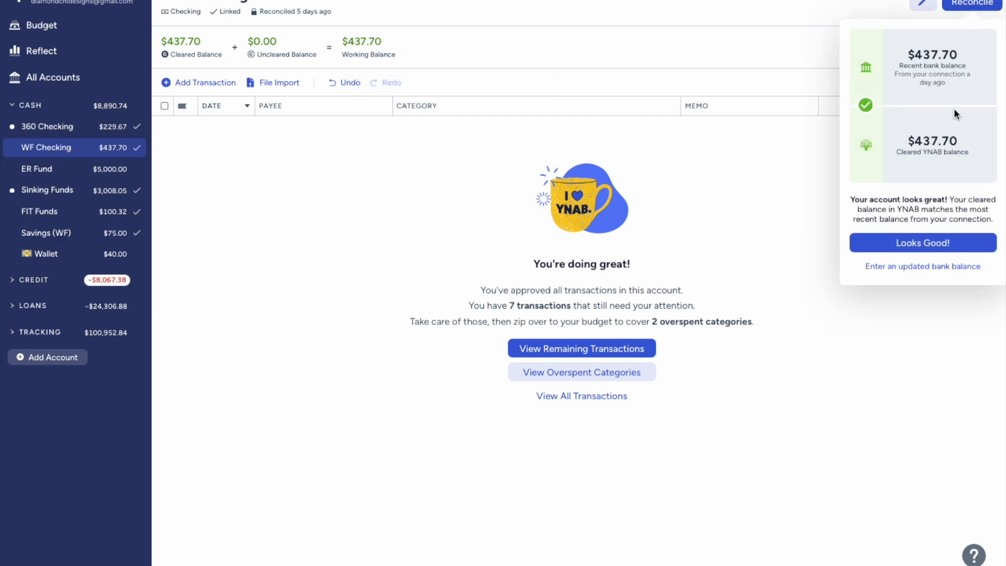
pyautogui.click(938, 249)
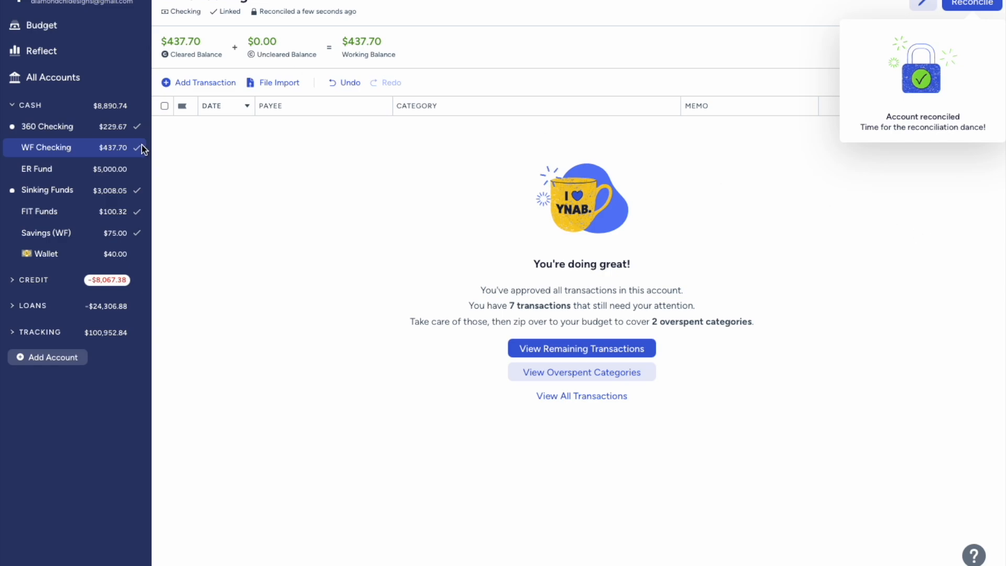
# Step: Add an ER Fund transaction dated 01/31/2025 with payee Monthly Interest Paid, category Inflow: Ready to Assign, and an inflow of $15.86
pyautogui.click(57, 175)
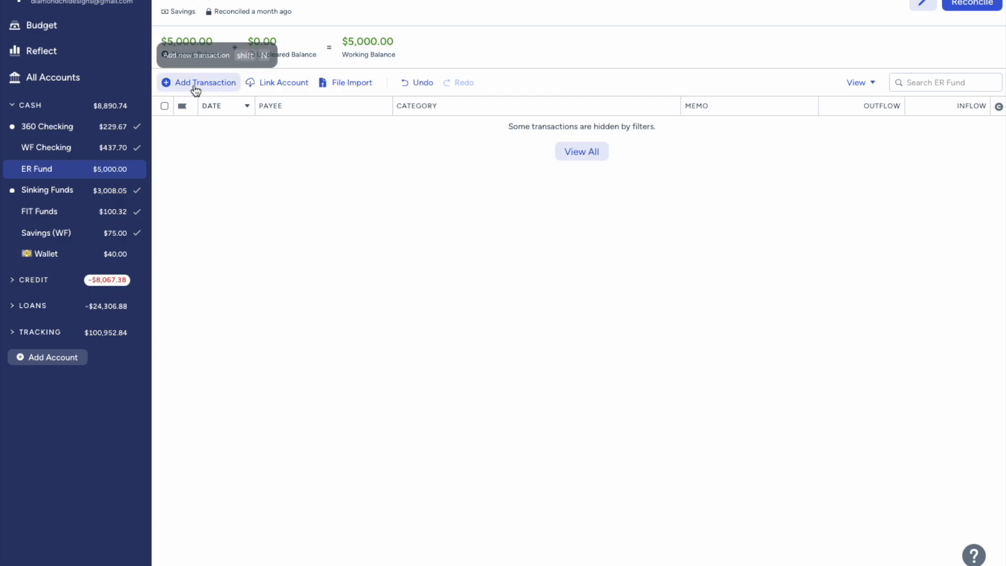
pyautogui.click(196, 84)
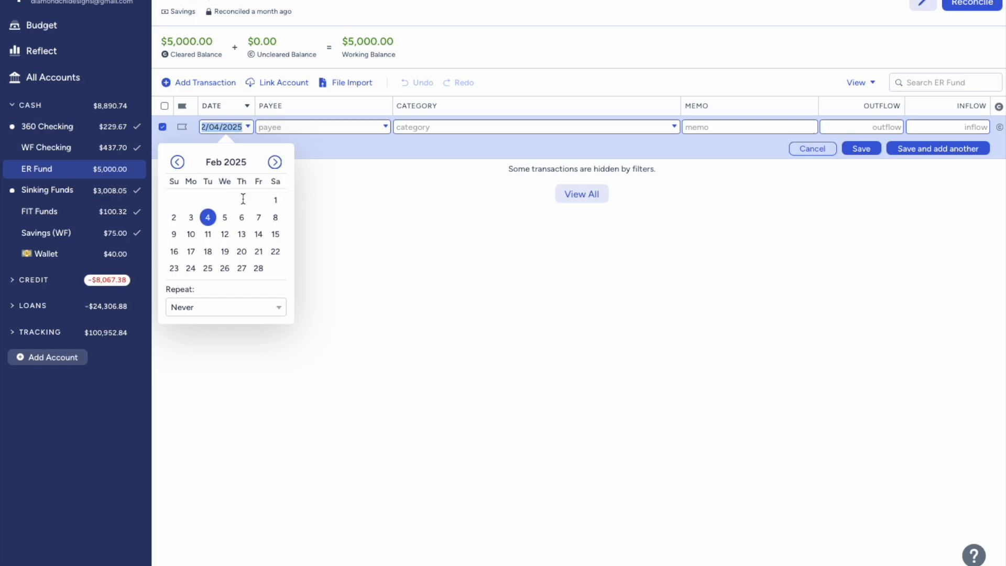
pyautogui.click(177, 162)
pyautogui.click(259, 269)
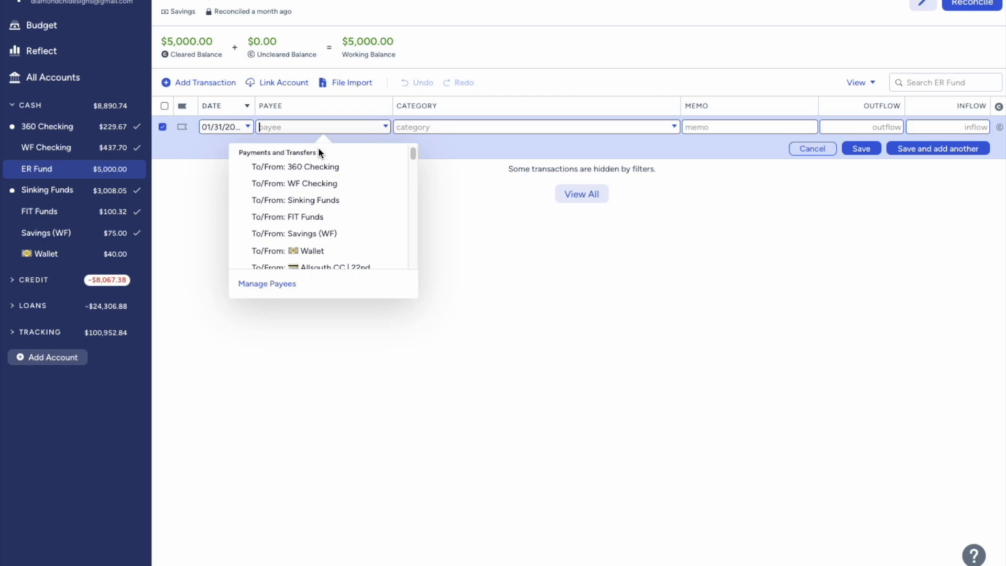
pyautogui.write('Inte')
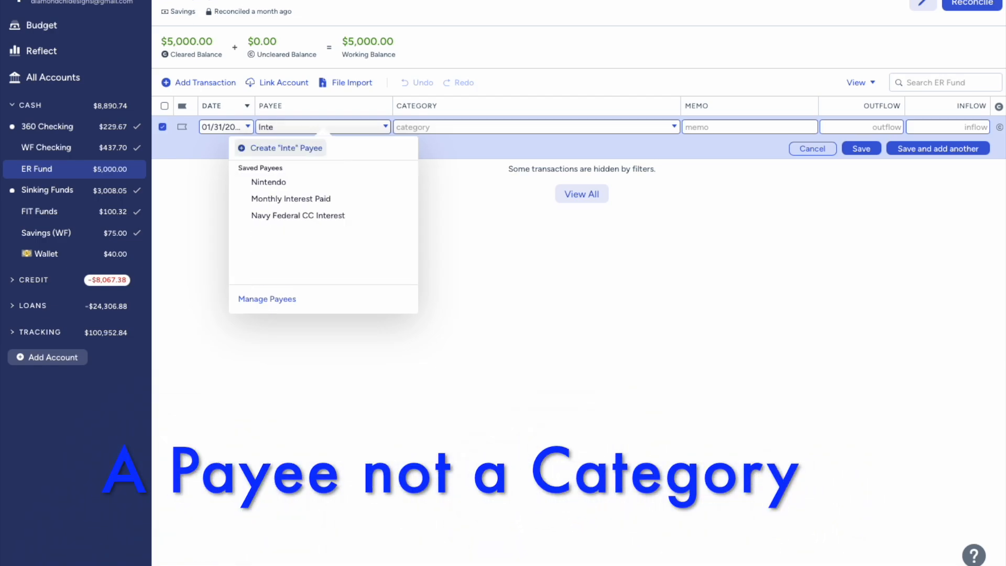
pyautogui.click(321, 200)
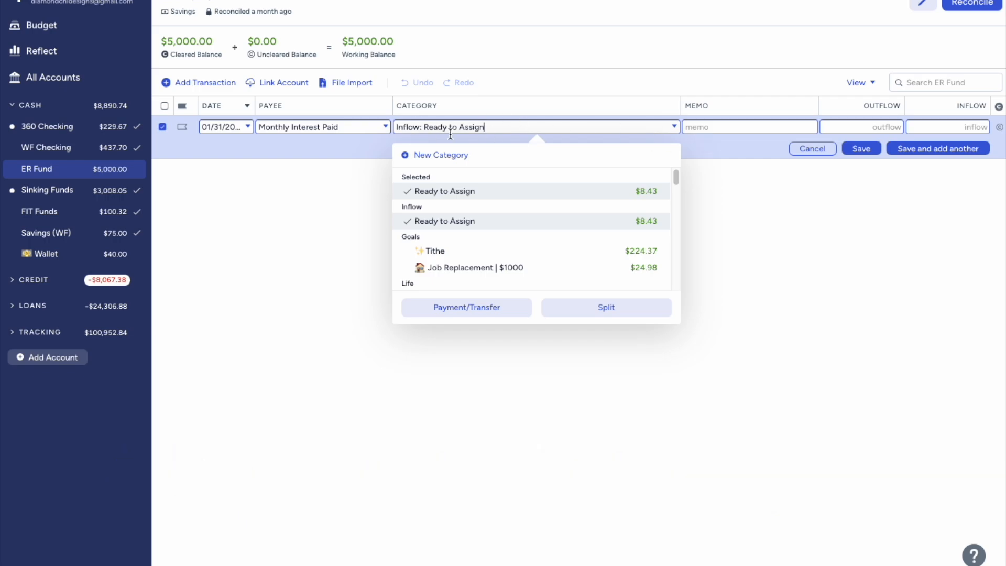
pyautogui.click(950, 128)
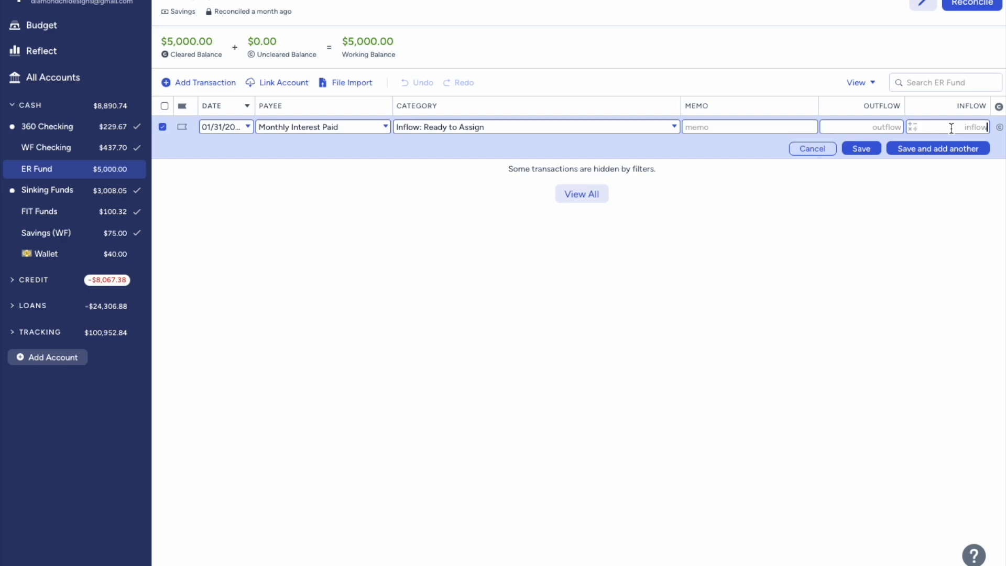
pyautogui.write('15.86')
pyautogui.click(877, 154)
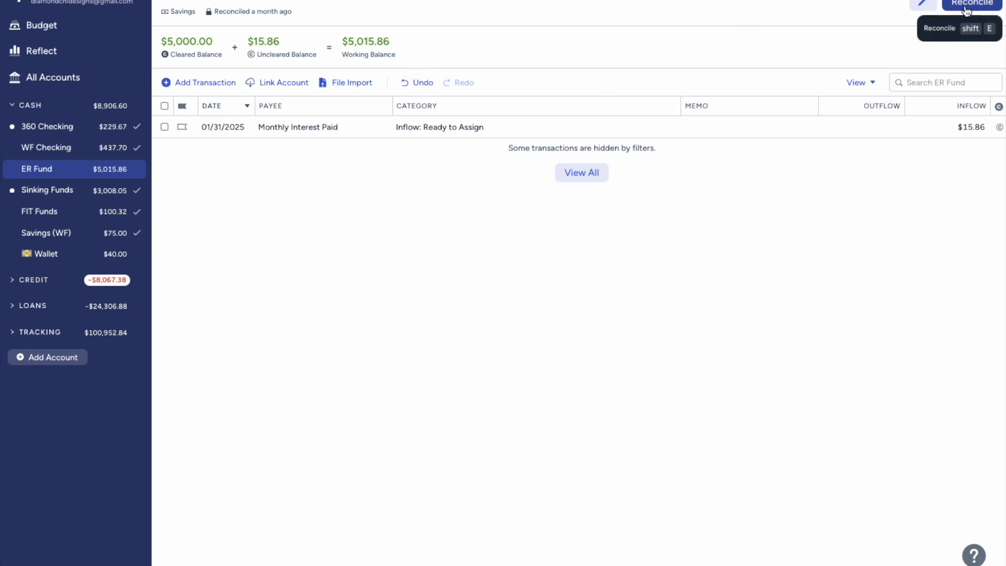
# Step: Mark the monthly interest transaction as cleared and reconcile the ER Fund account
pyautogui.click(999, 128)
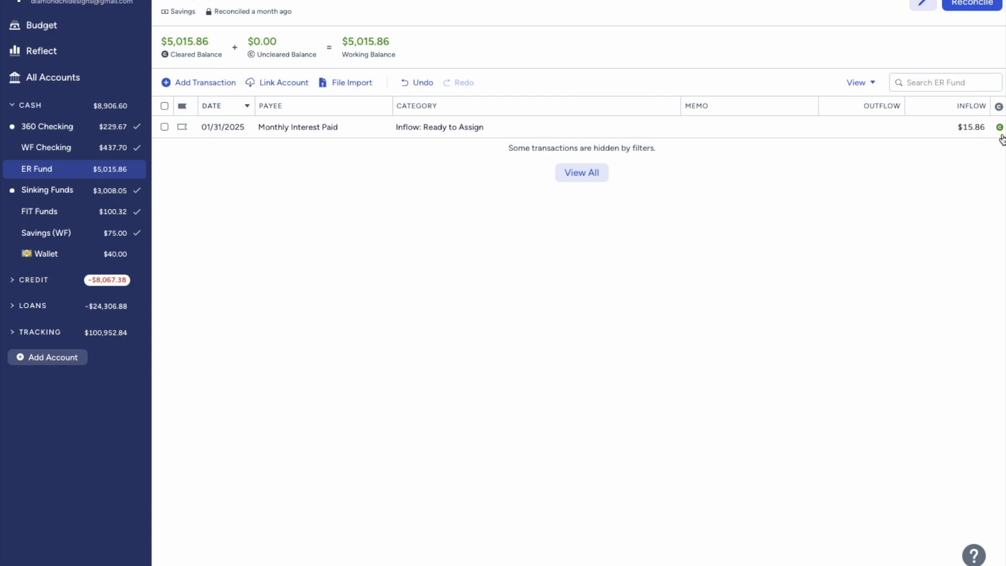
pyautogui.click(975, 5)
pyautogui.click(975, 118)
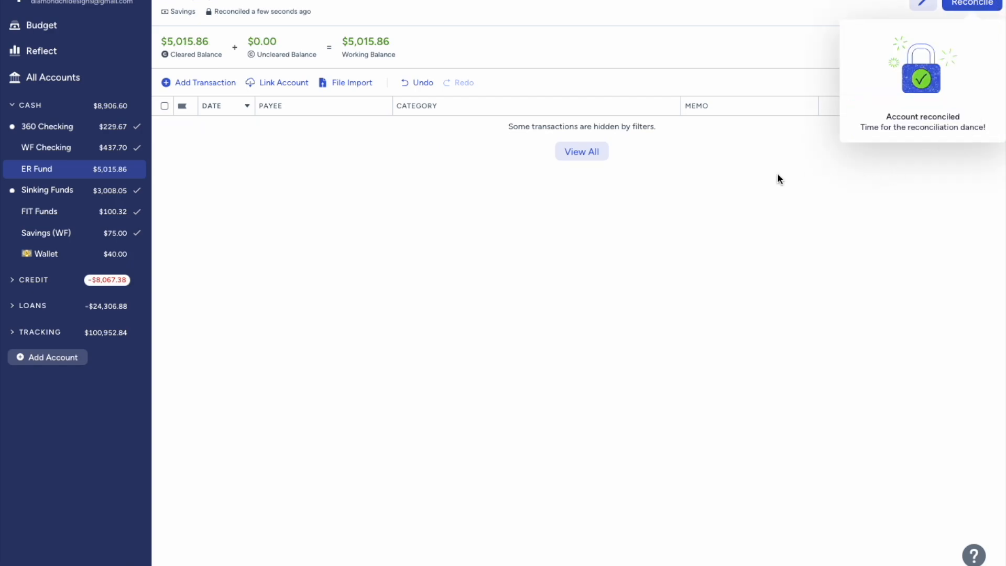
# Step: Approve the 01/31/2025 Monthly Interest Paid transaction in the Sinking Funds account and reconcile that account
pyautogui.click(94, 153)
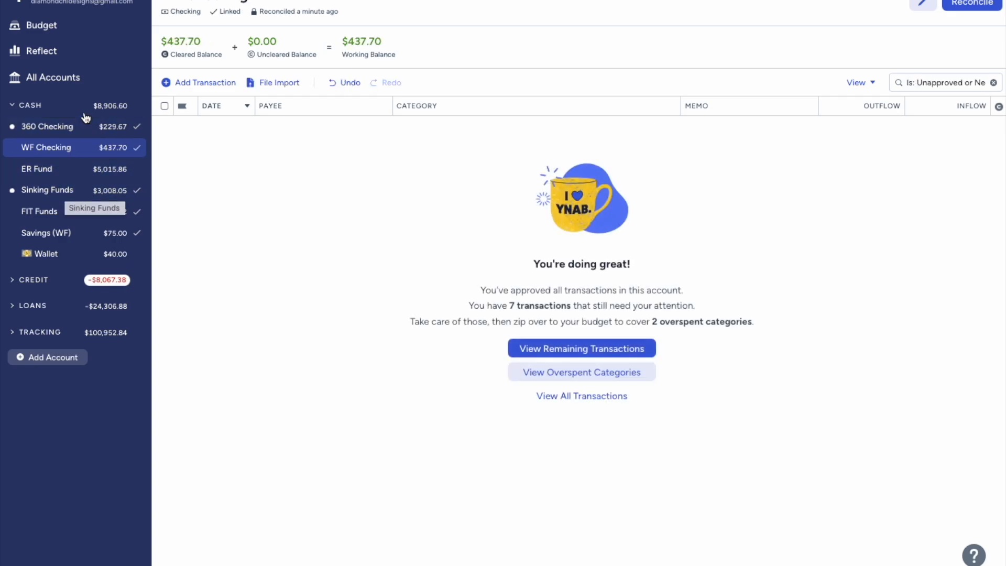
pyautogui.click(71, 190)
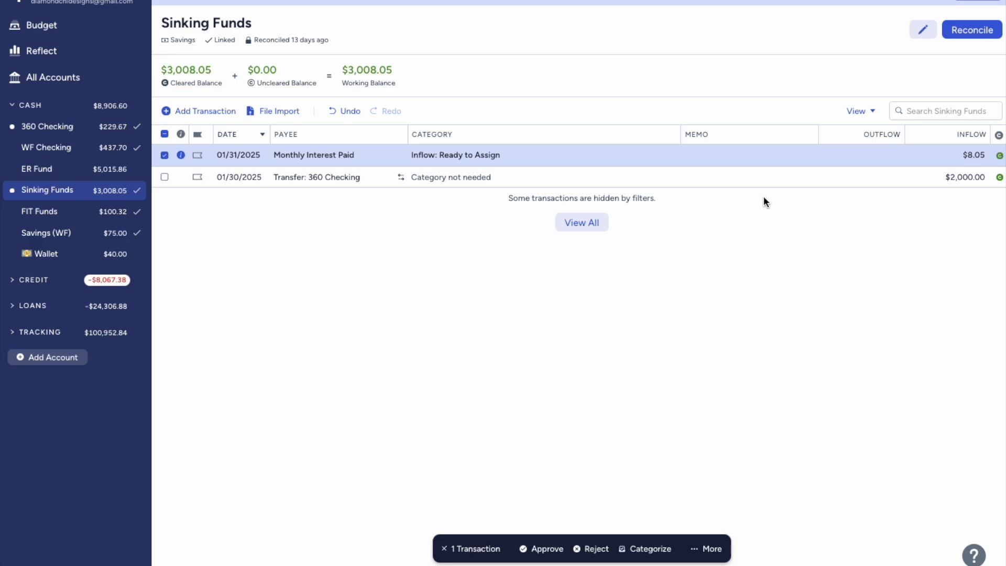
pyautogui.click(548, 553)
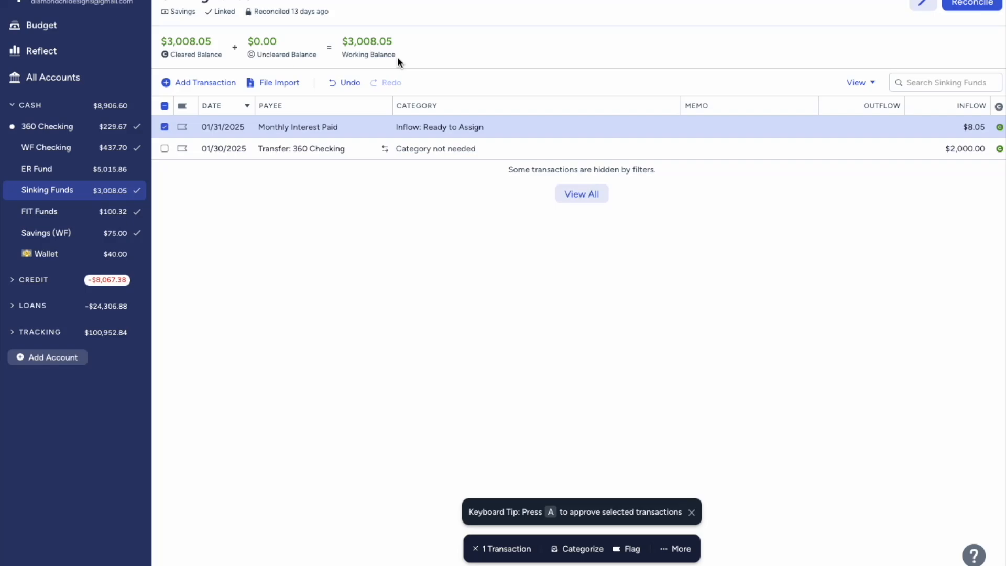
pyautogui.click(969, 6)
pyautogui.click(924, 249)
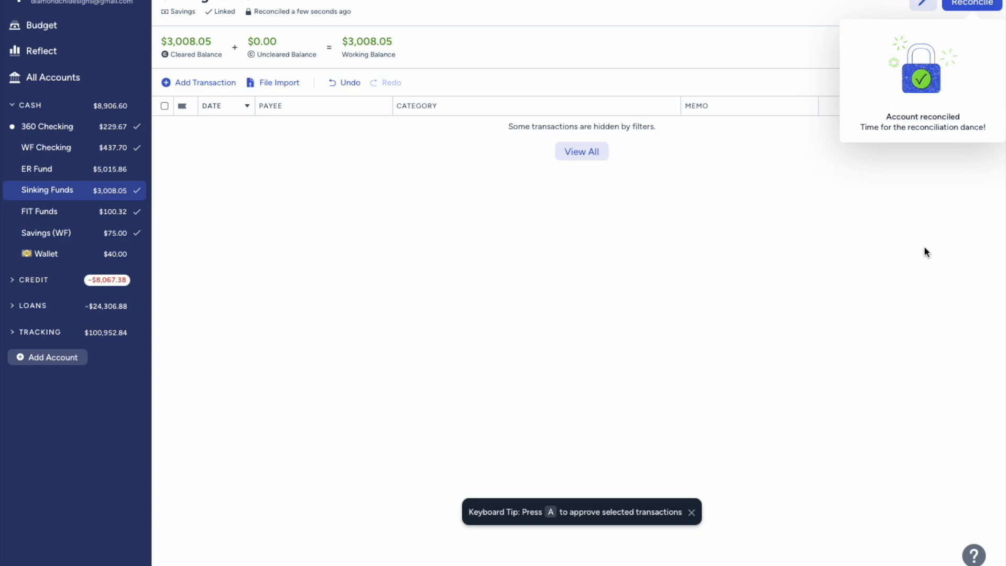
# Step: Open the FIT Funds account, select its monthly interest transaction, and reconcile the account against the bank balance
pyautogui.click(111, 214)
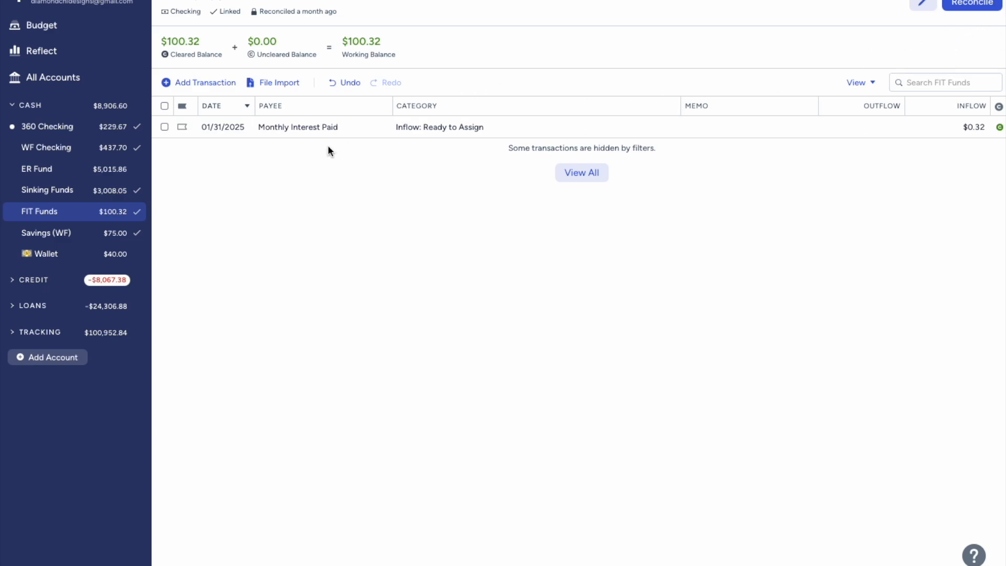
pyautogui.click(165, 126)
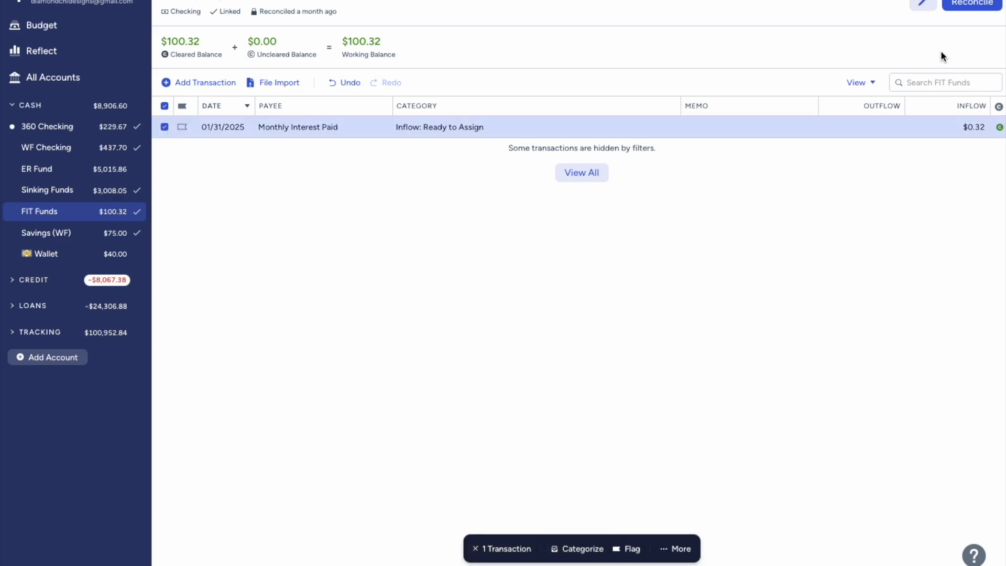
pyautogui.click(971, 4)
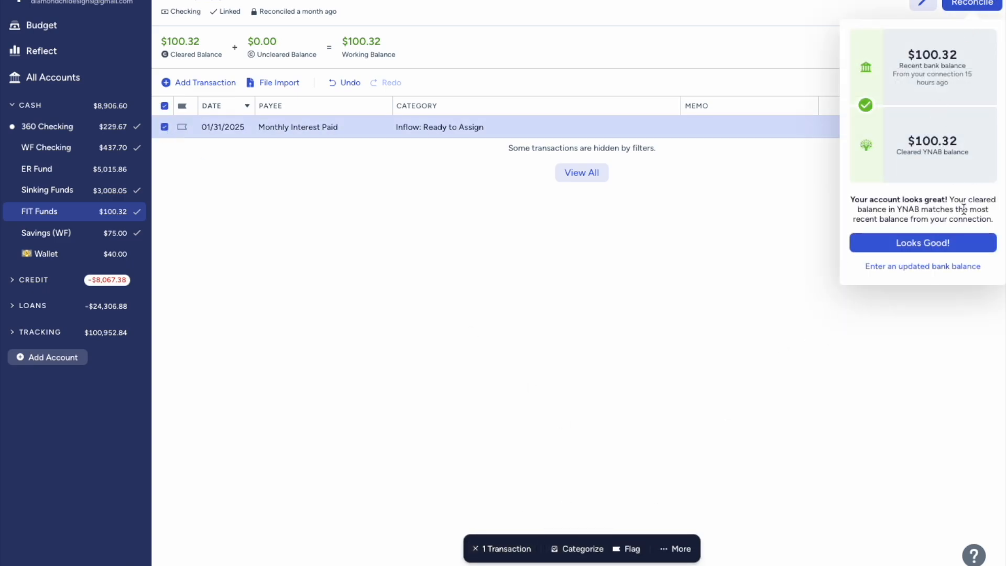
pyautogui.click(929, 244)
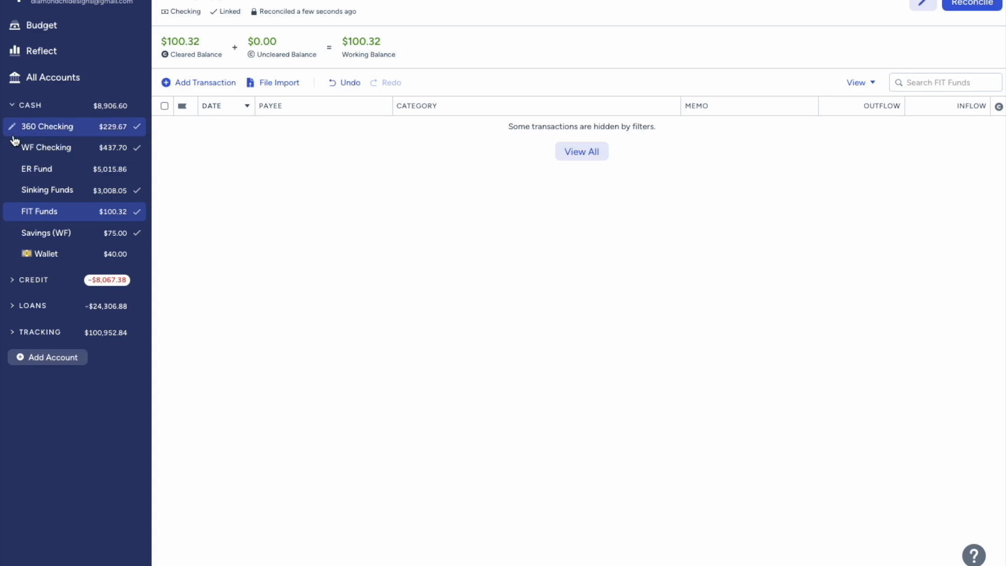
# Step: Show the unapproved transactions in 360 Checking and approve the 01/31/2025 Monthly Interest Paid entry
pyautogui.click(77, 132)
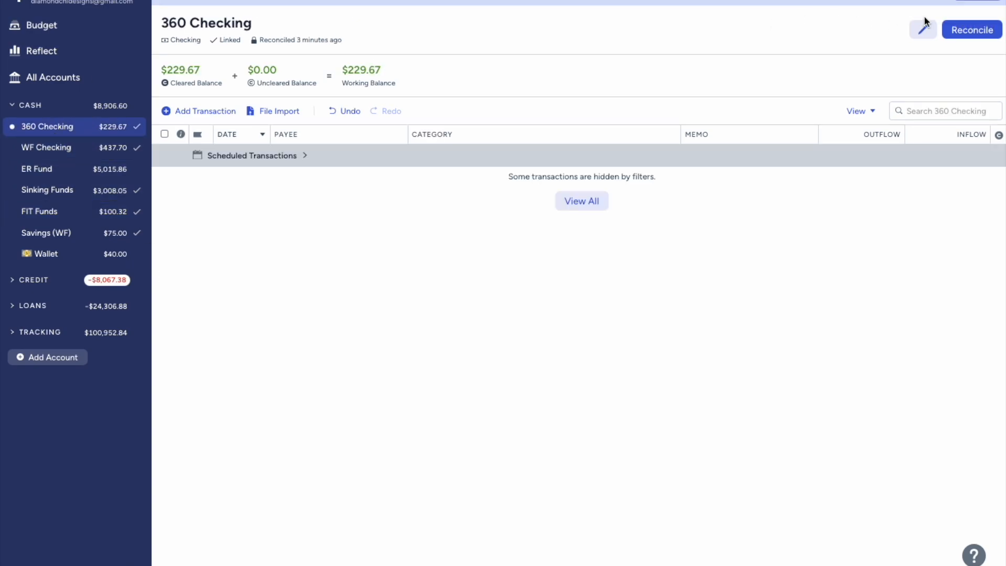
pyautogui.click(978, 2)
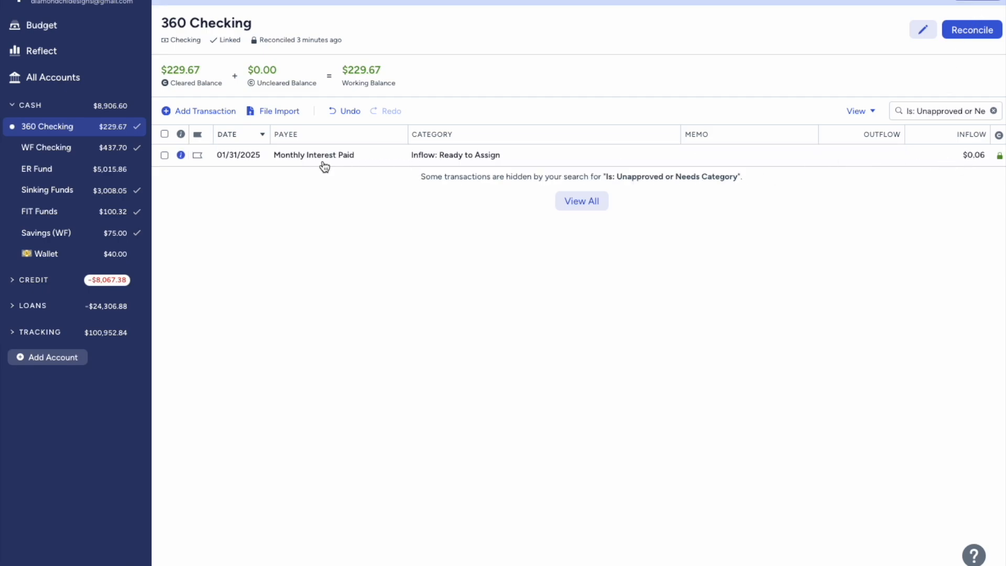
pyautogui.click(165, 155)
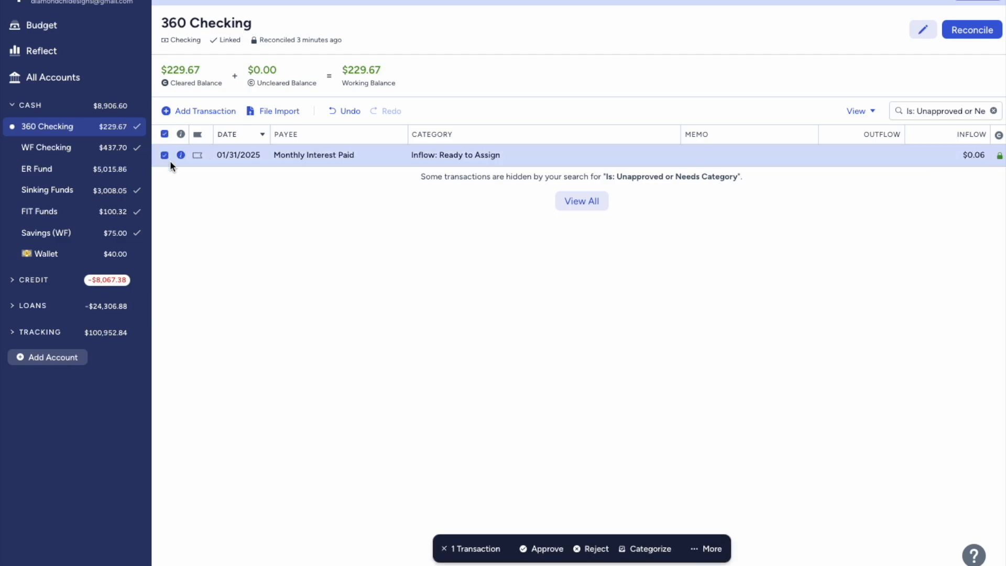
pyautogui.click(540, 551)
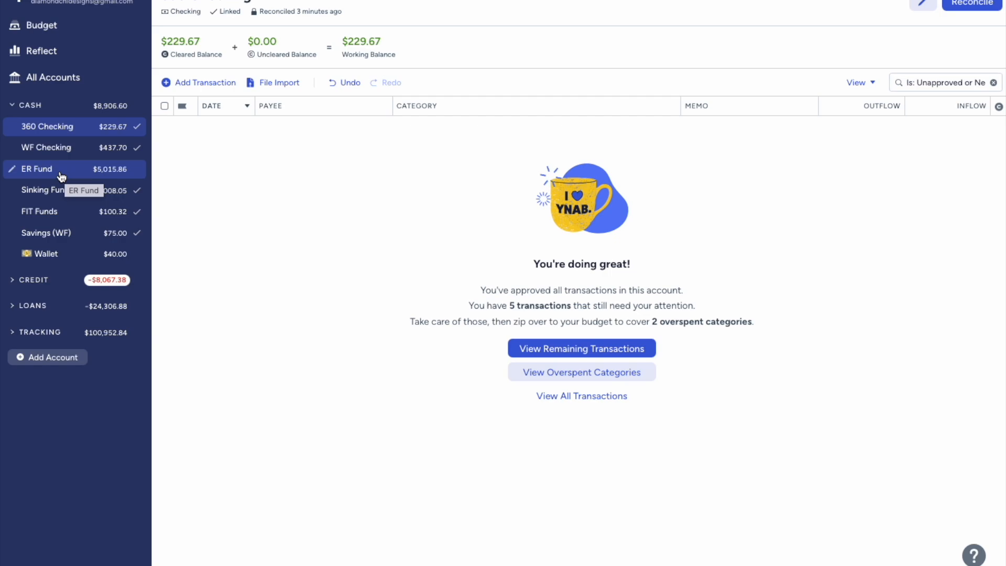
# Step: Collapse the Cash account group, expand the Credit group, and open the Allsouth CC | 22nd account
pyautogui.click(11, 106)
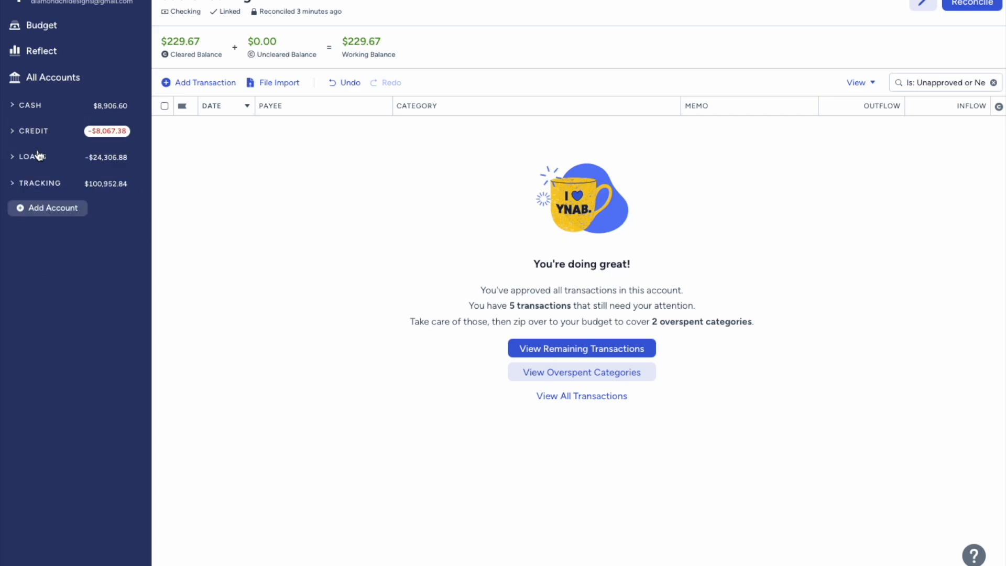
pyautogui.click(13, 135)
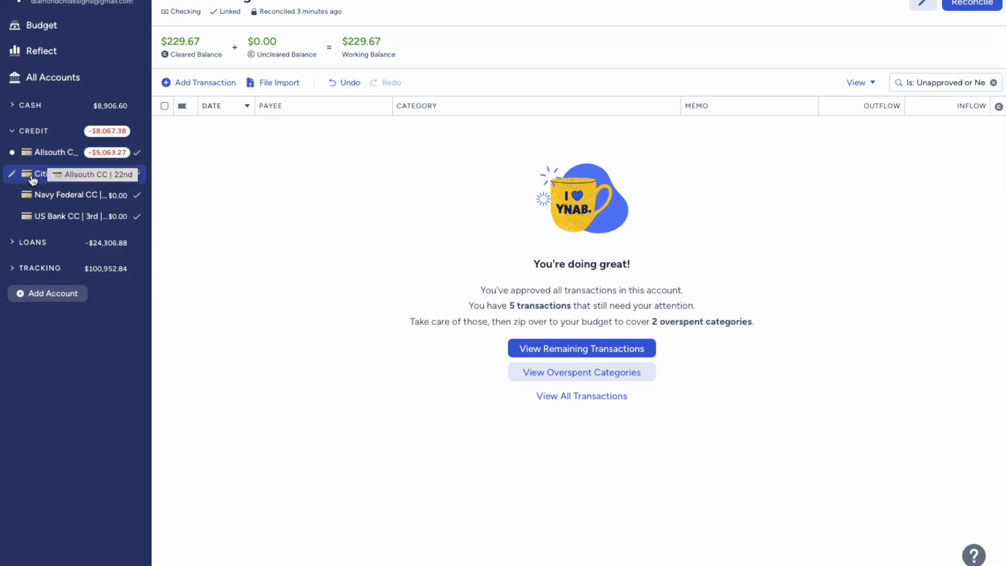
pyautogui.click(59, 156)
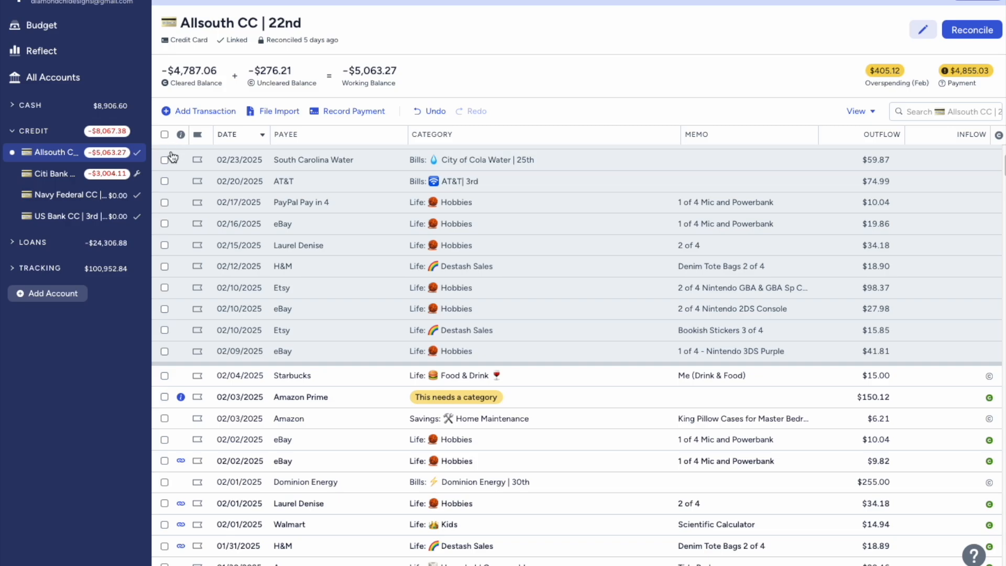
# Step: Collapse the scheduled transactions and hide reconciled transactions in the Allsouth CC register
pyautogui.scroll(3, 299, 217)
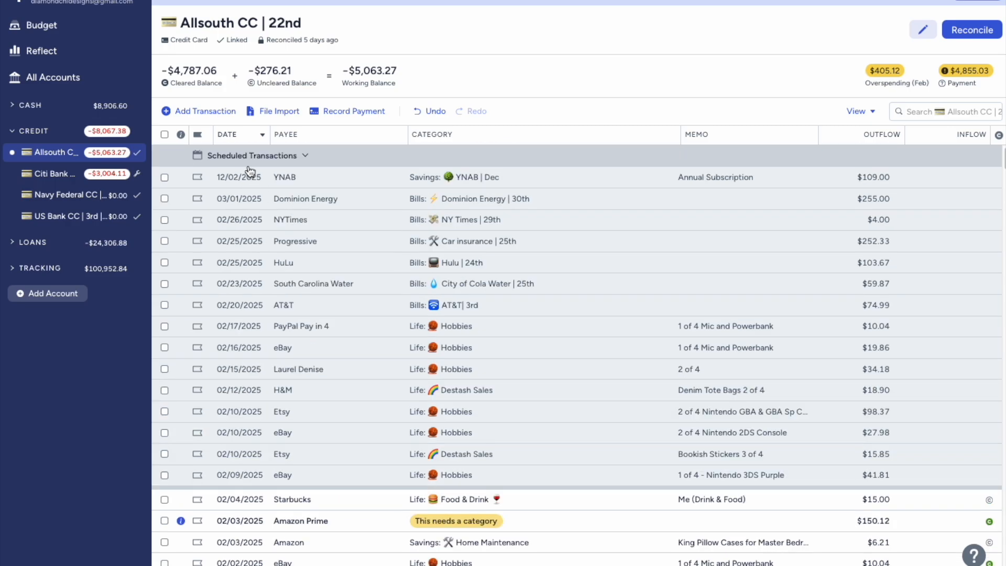
pyautogui.click(305, 156)
pyautogui.click(307, 157)
pyautogui.click(305, 157)
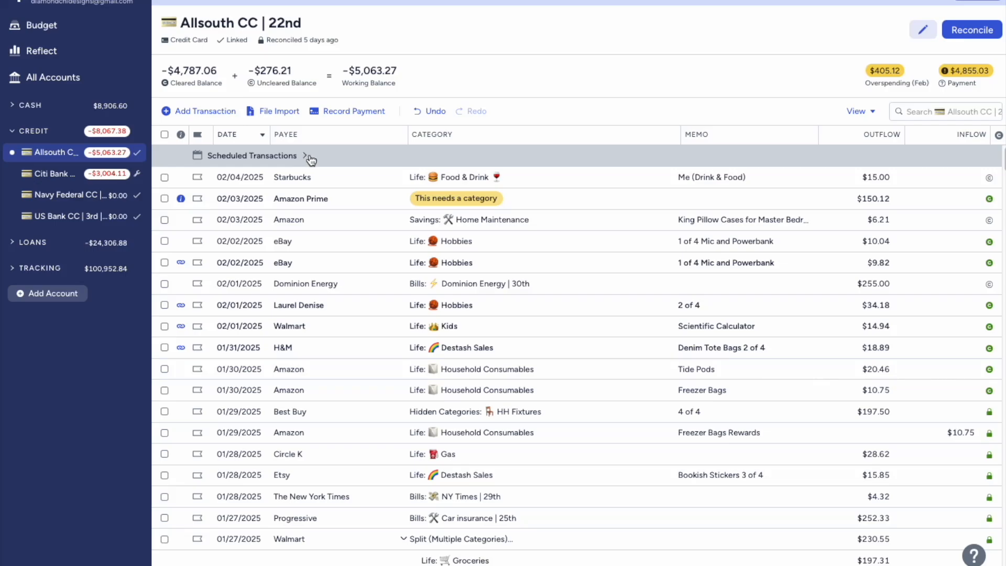
pyautogui.click(856, 111)
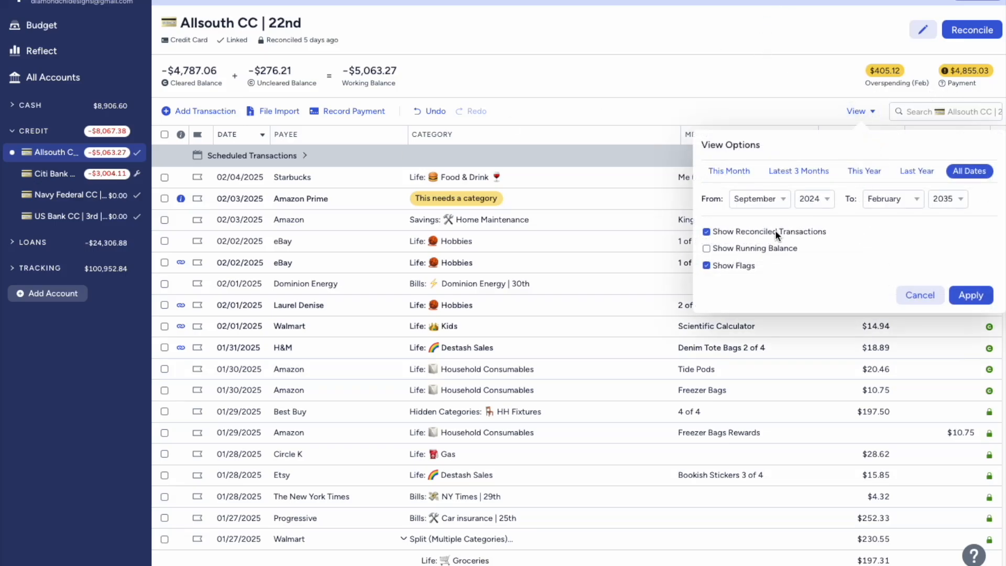
pyautogui.click(706, 232)
pyautogui.click(971, 296)
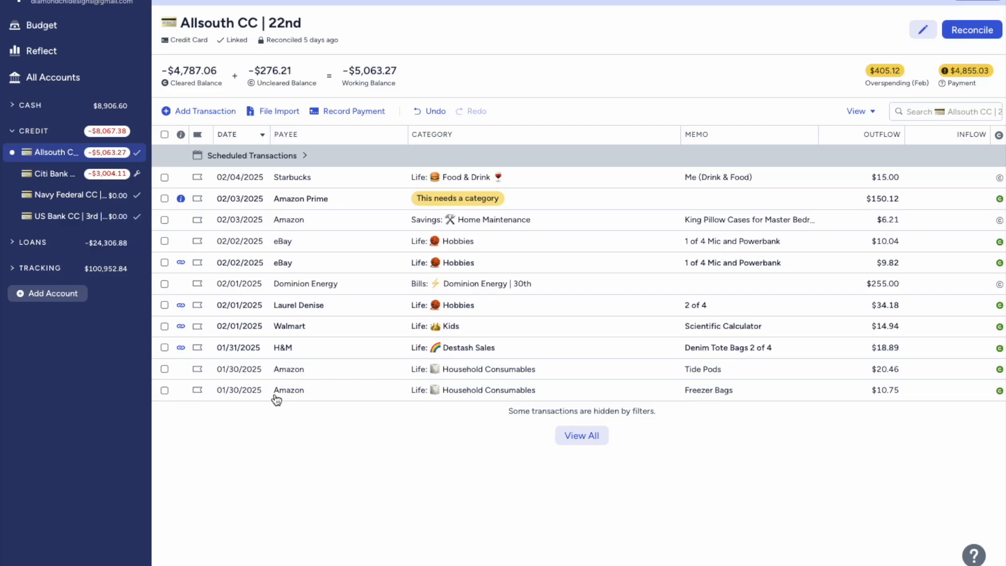
# Step: Approve the matched $9.82 eBay transaction for Mic and Powerbank
pyautogui.moveTo(276, 399)
pyautogui.click(165, 241)
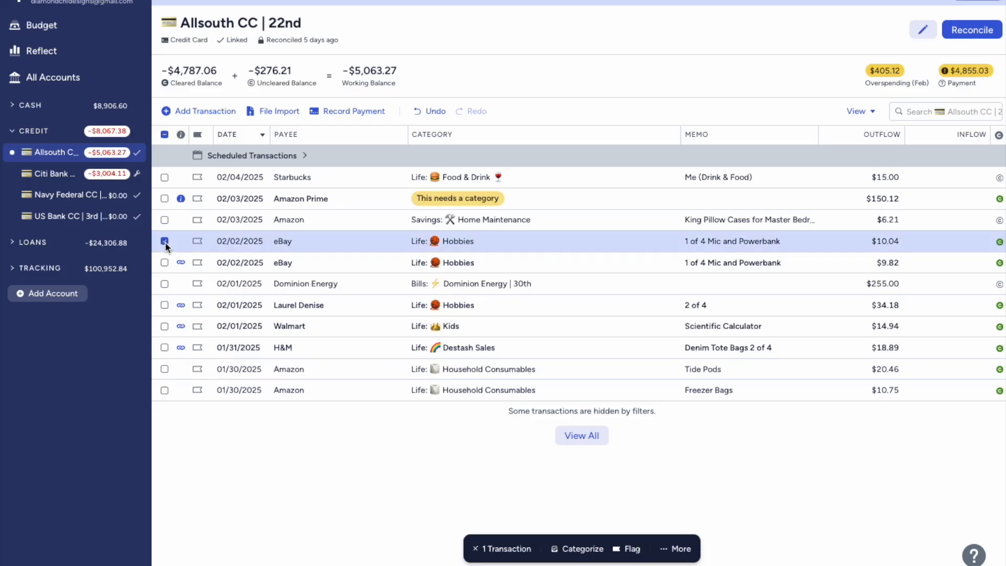
pyautogui.click(164, 241)
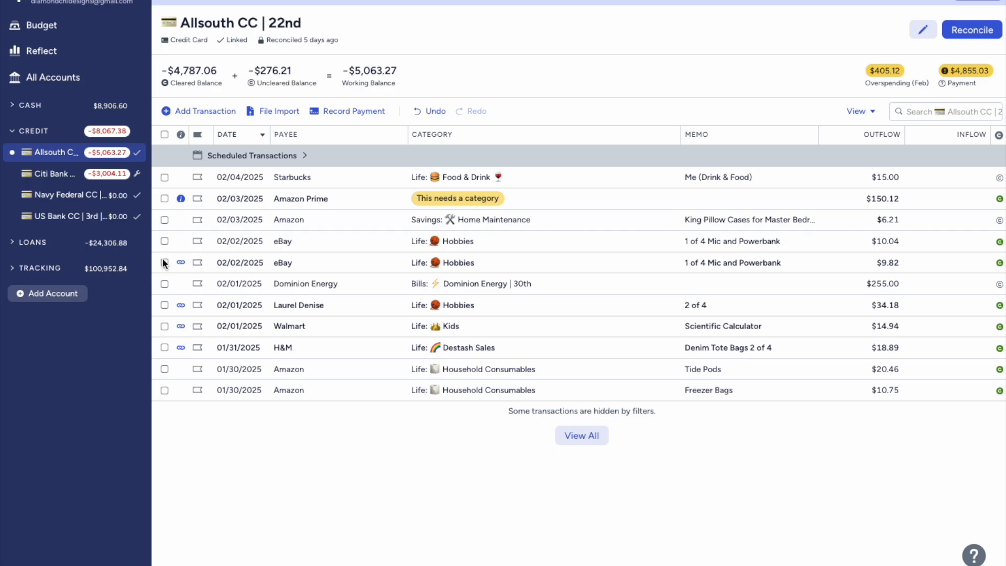
pyautogui.click(165, 262)
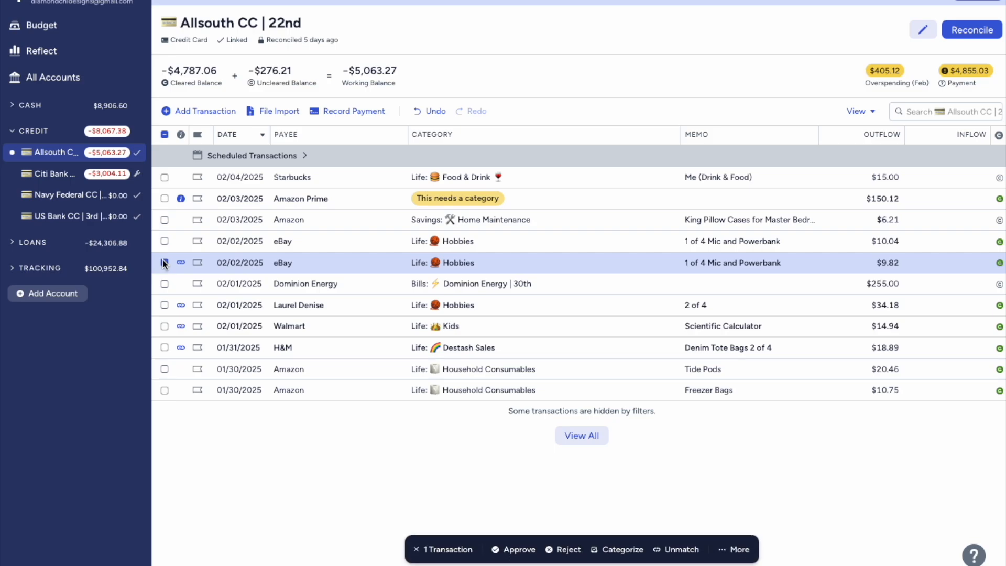
pyautogui.click(509, 550)
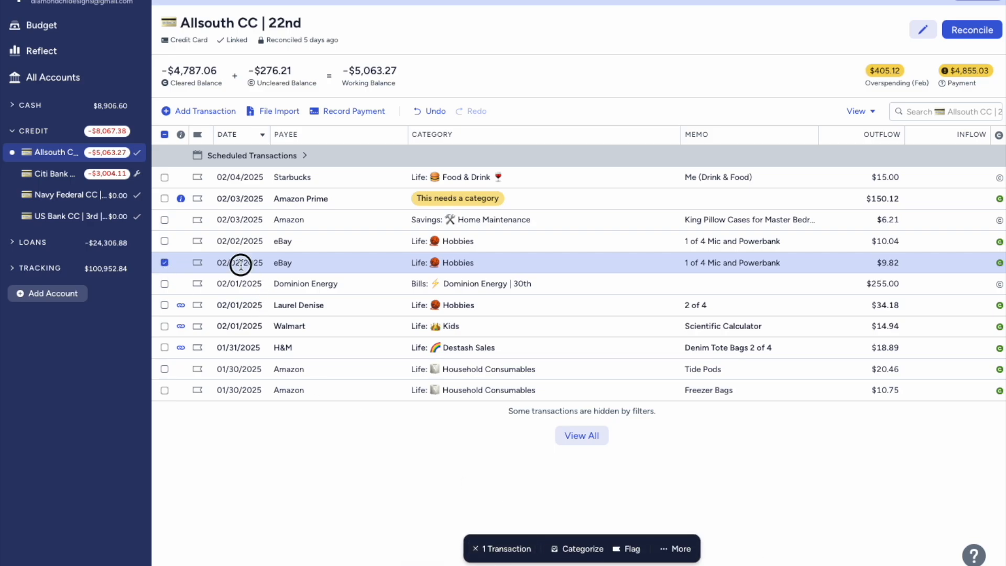
# Step: Change the date of both eBay Mic and Powerbank transactions, $9.82 and $10.04, to 02/03/2025
pyautogui.click(240, 262)
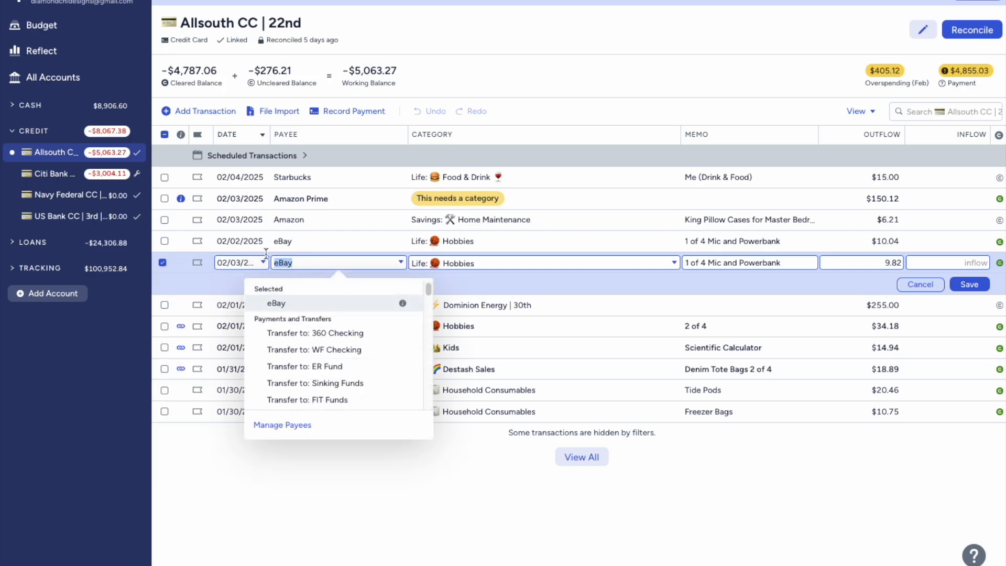
pyautogui.click(967, 287)
pyautogui.click(967, 285)
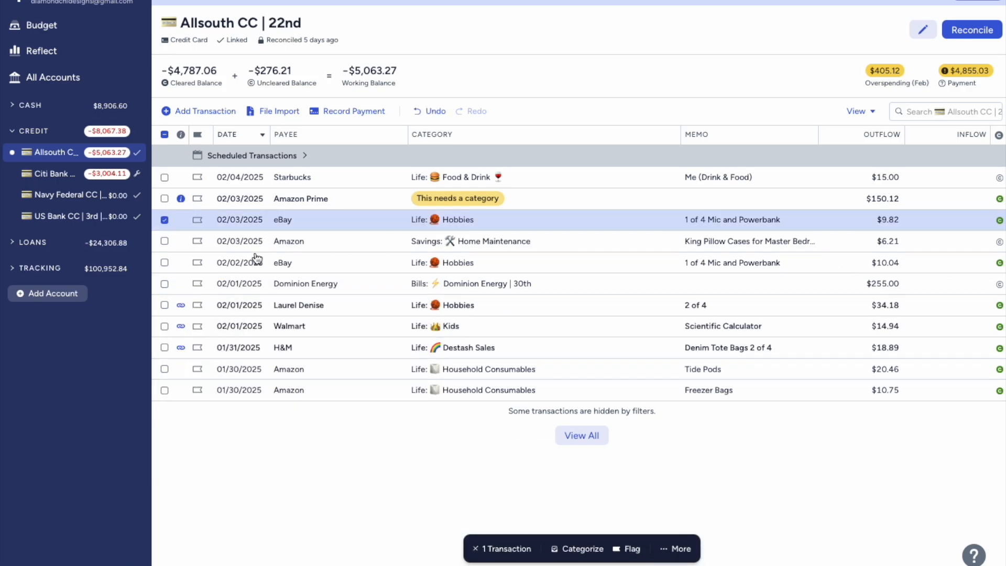
pyautogui.click(257, 260)
pyautogui.click(256, 262)
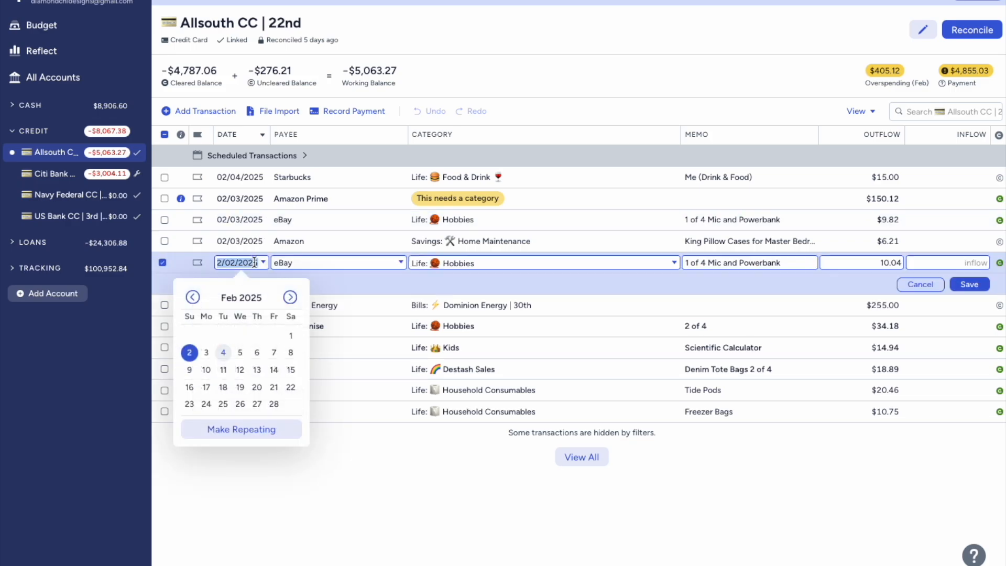
pyautogui.click(221, 351)
pyautogui.click(973, 288)
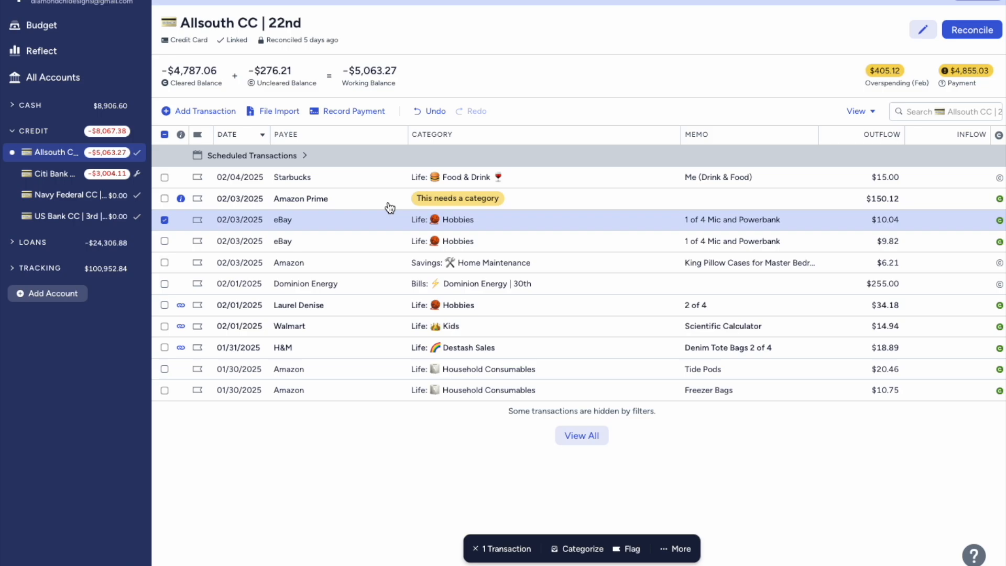
pyautogui.click(165, 220)
# Step: Assign the Amazon Prime transaction to Savings: Amazon Prime | Feb, add the memo Annual Prime Fee, and approve it
pyautogui.click(439, 202)
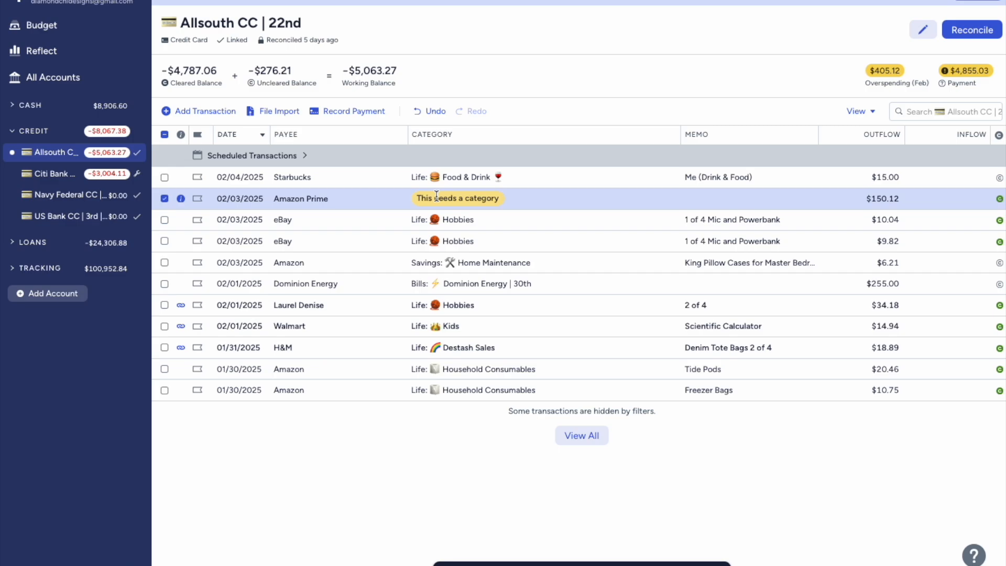
pyautogui.click(440, 201)
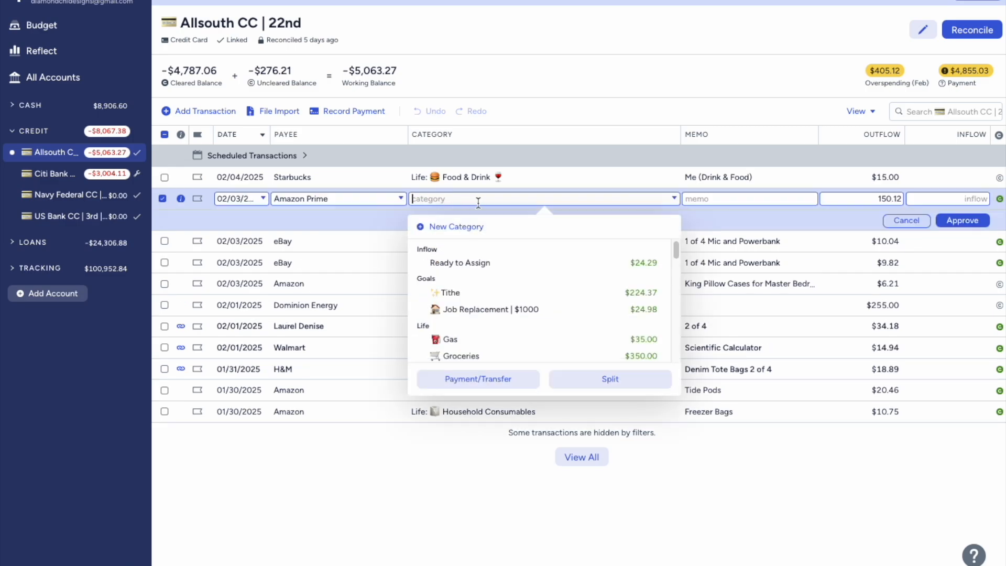
pyautogui.write('prime')
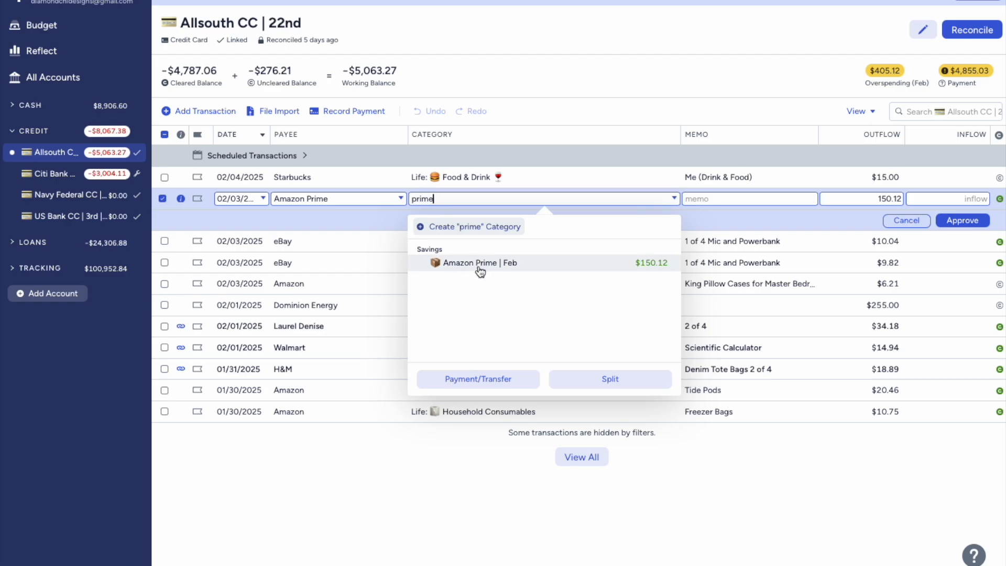
pyautogui.click(510, 266)
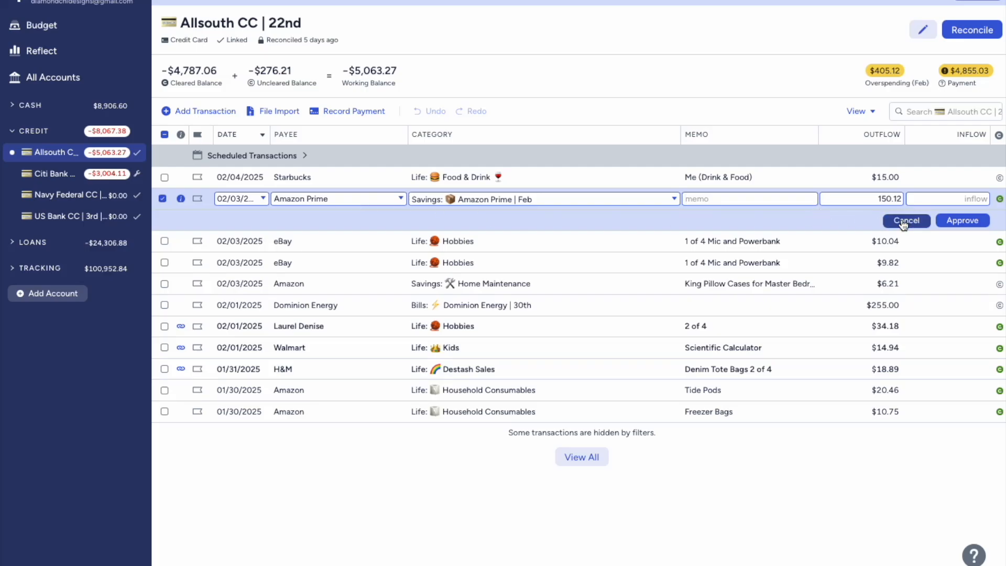
pyautogui.write('Annual Prime Fee')
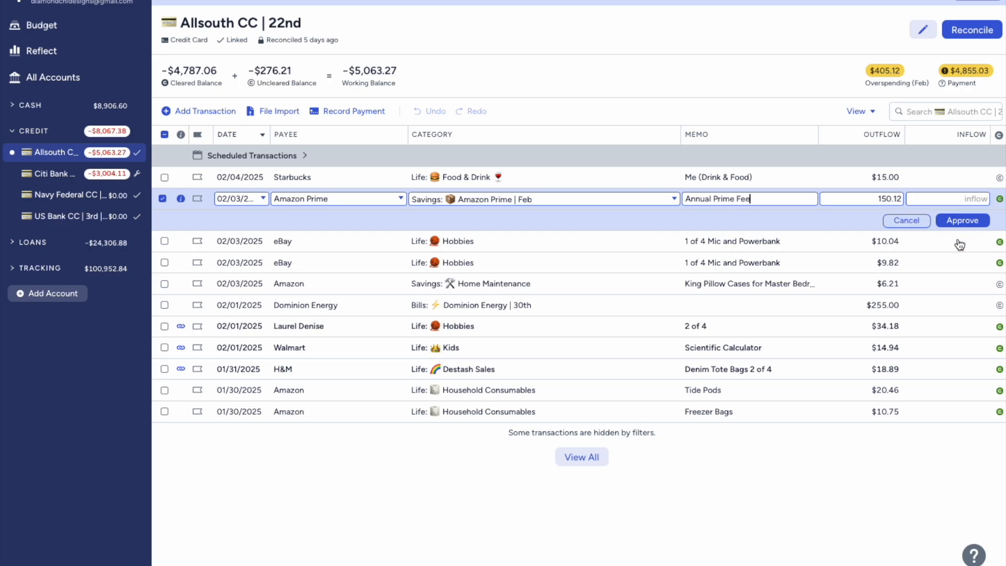
pyautogui.click(960, 222)
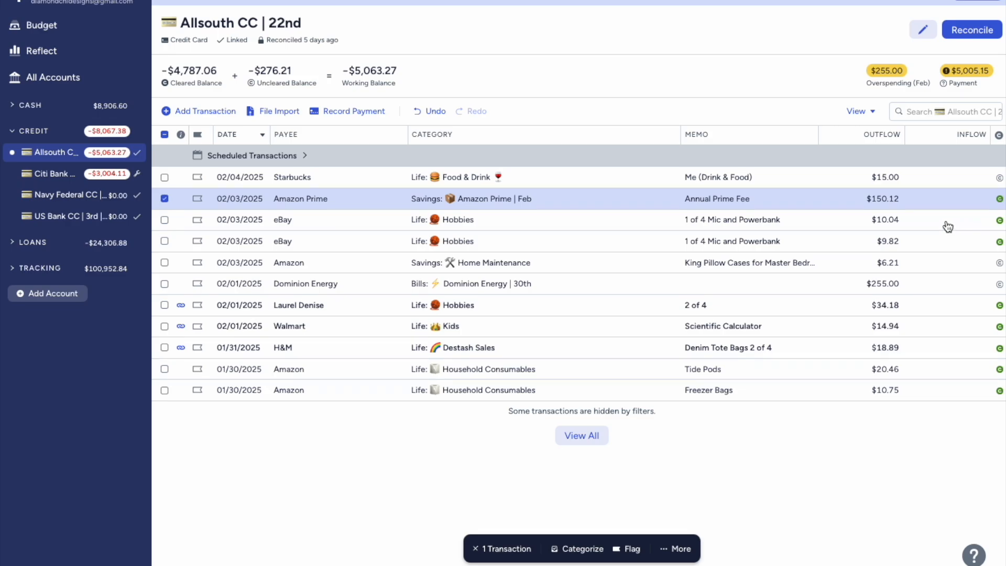
# Step: Change the Laurel Denise $34.18 transaction's date to 02/03/2025 and approve it
pyautogui.click(166, 306)
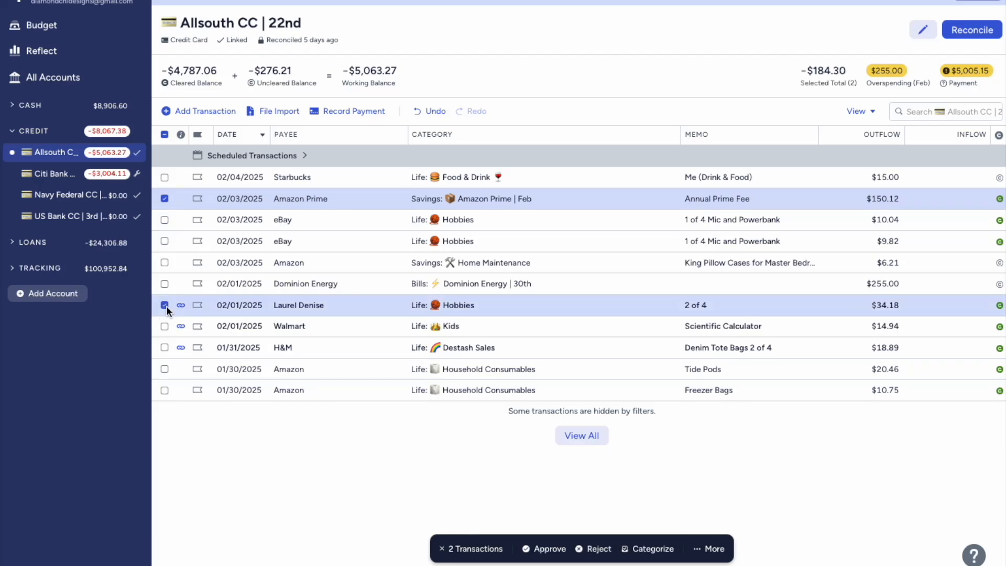
pyautogui.click(164, 199)
pyautogui.click(164, 199)
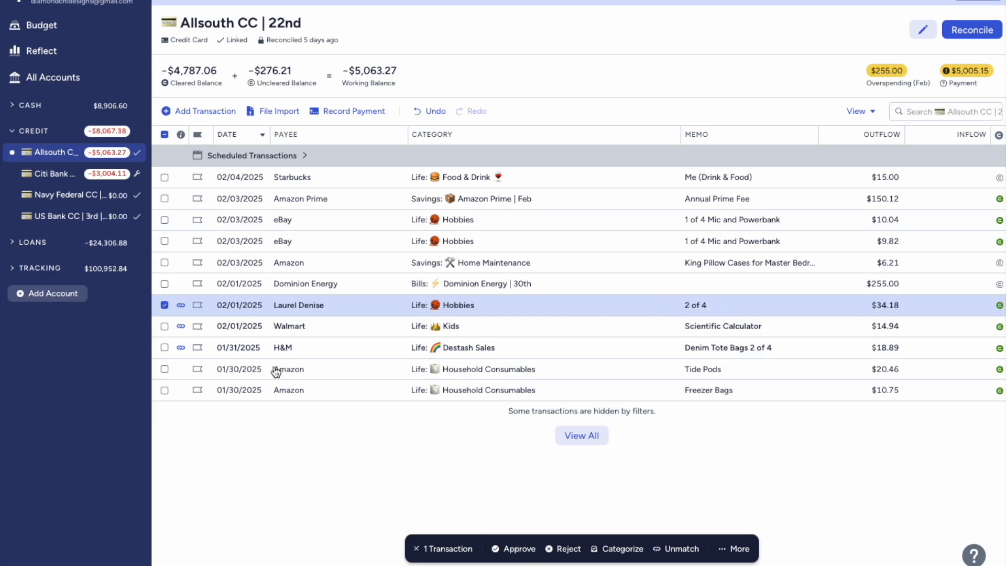
pyautogui.click(257, 305)
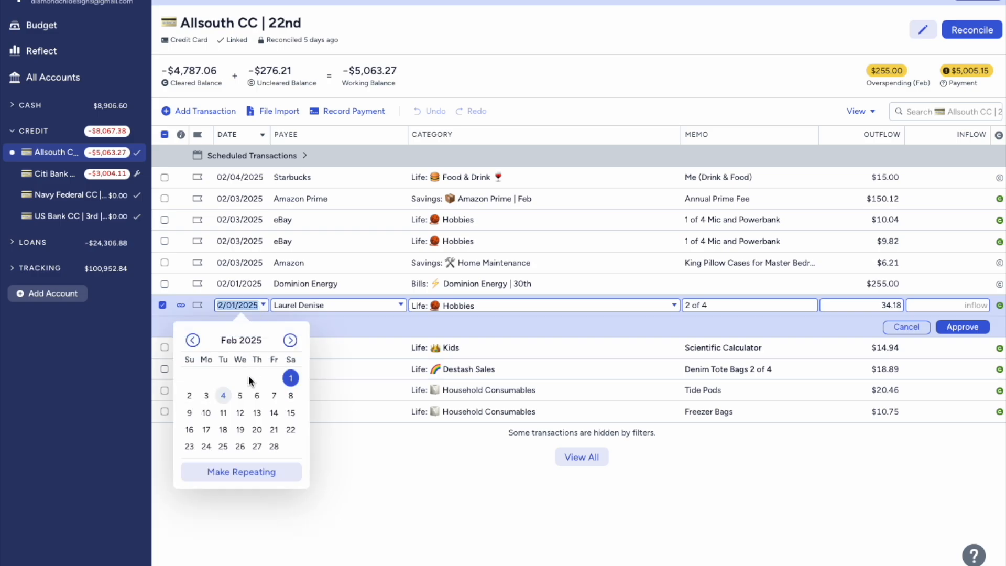
pyautogui.click(206, 395)
pyautogui.click(962, 328)
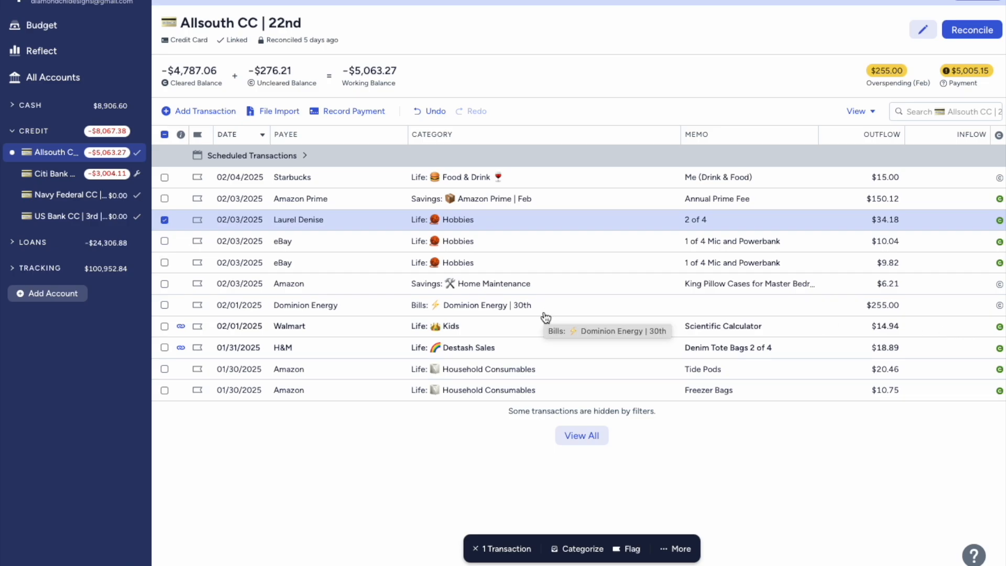
# Step: Change the Walmart Scientific Calculator transaction's date to 02/03/2025 and approve it
pyautogui.click(242, 331)
pyautogui.click(242, 330)
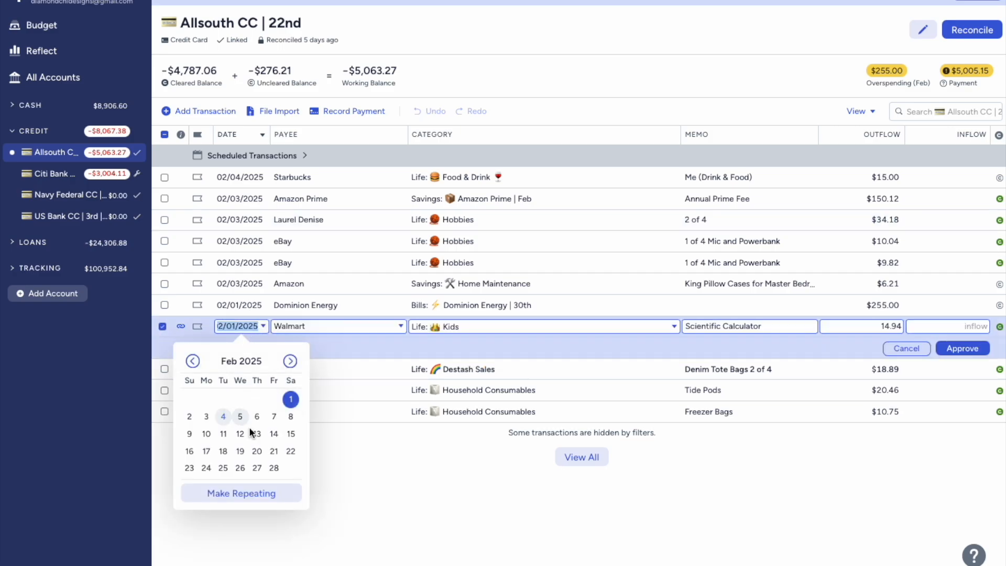
pyautogui.click(206, 416)
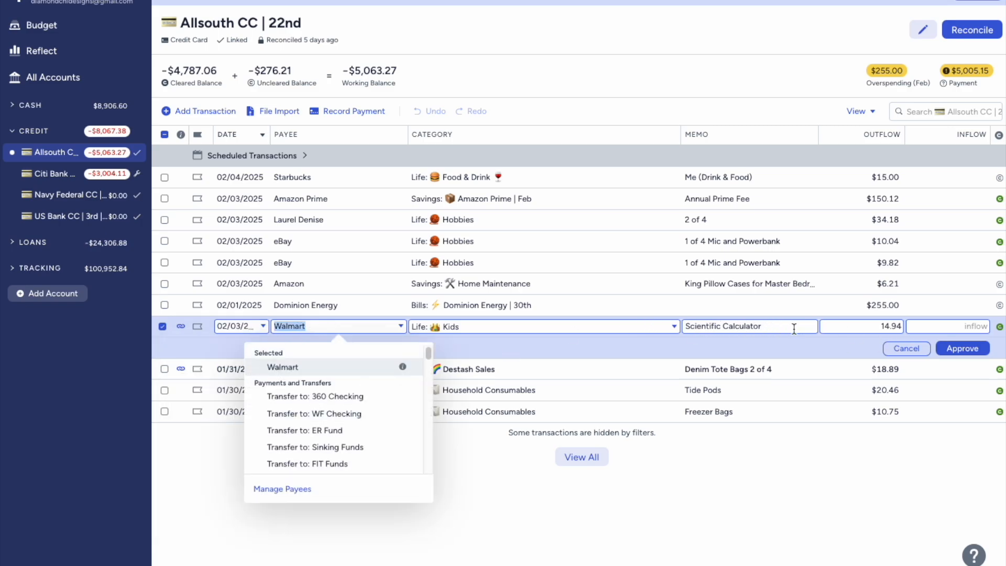
pyautogui.click(974, 350)
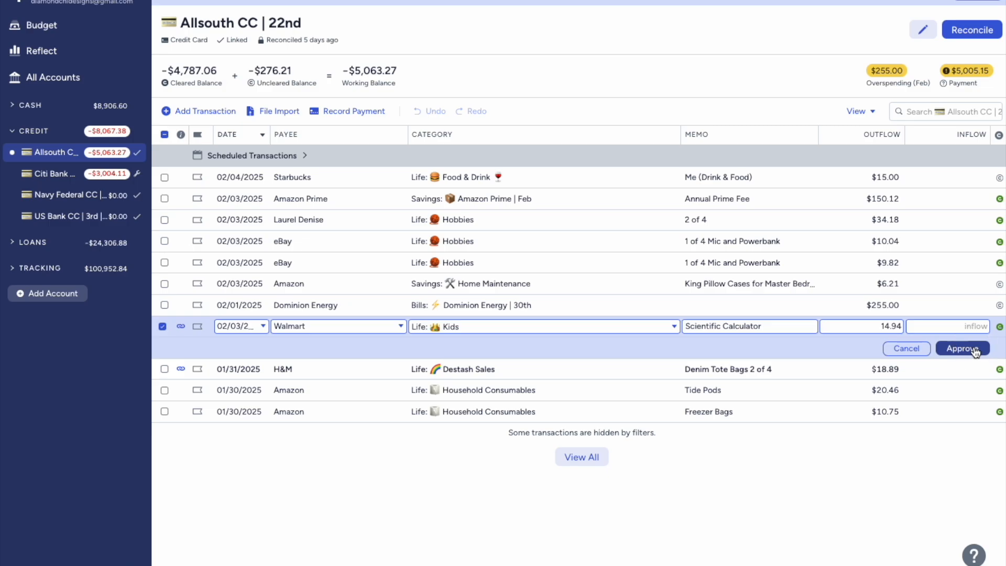
pyautogui.click(975, 350)
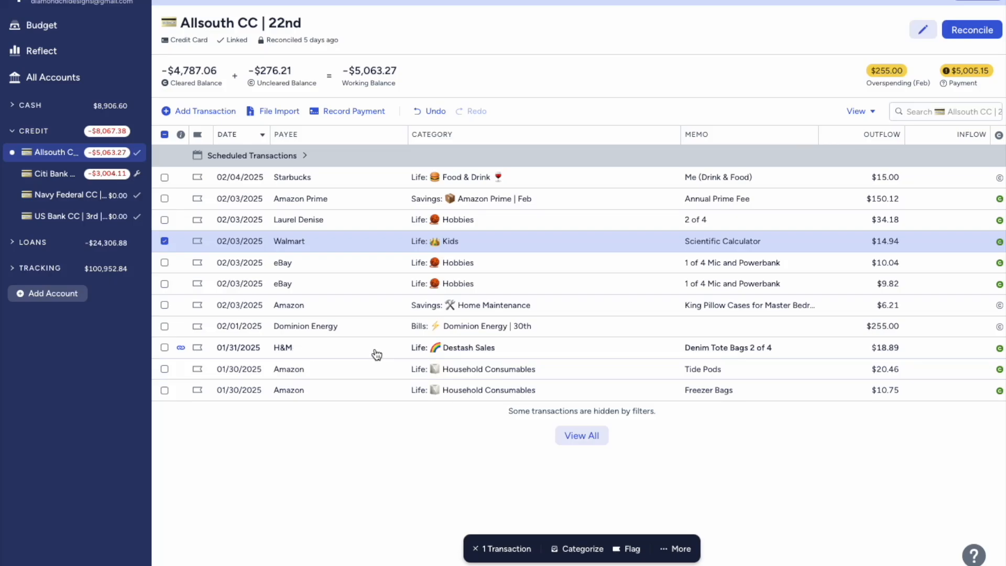
# Step: Approve the matched H&M transaction for Denim Tote Bags on its own
pyautogui.click(164, 347)
pyautogui.click(164, 241)
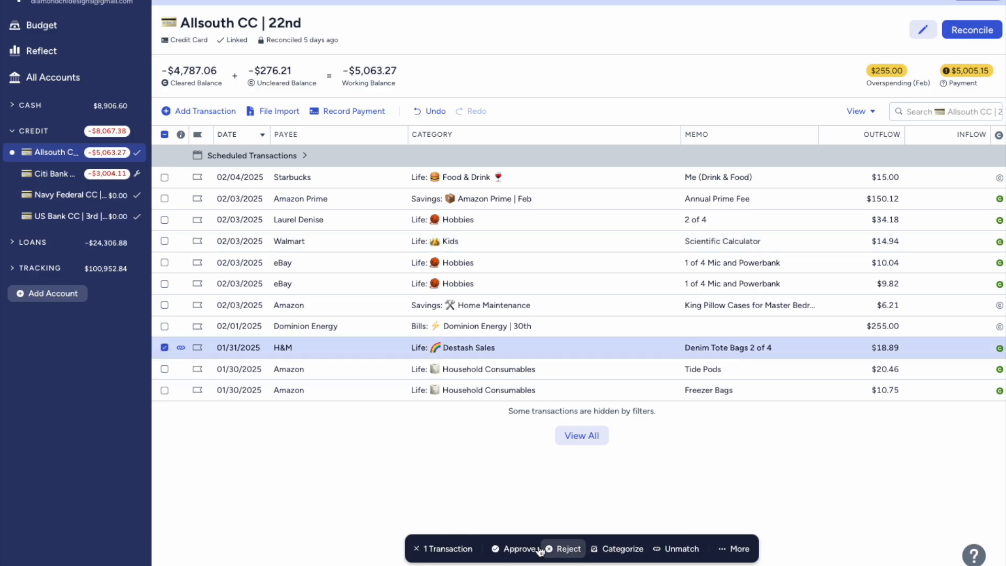
pyautogui.click(513, 548)
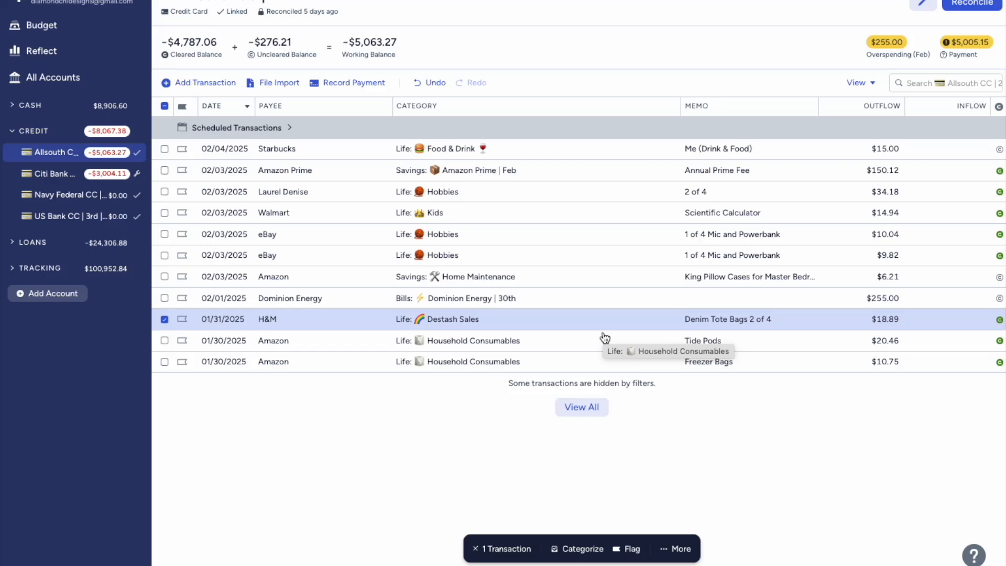
# Step: Reconcile the Allsouth CC account, accepting its cleared balance as the current balance
pyautogui.moveTo(187, 48)
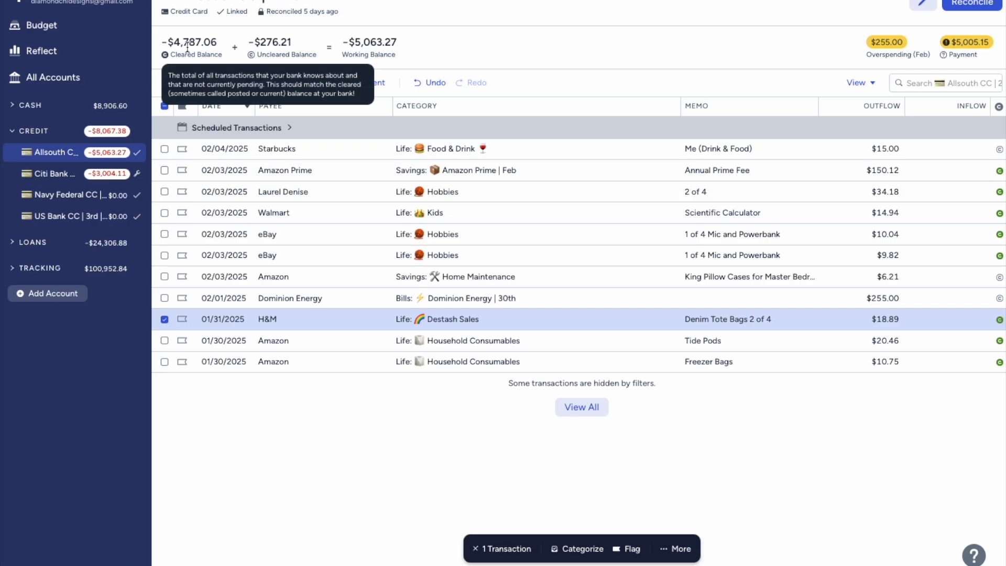
pyautogui.click(986, 3)
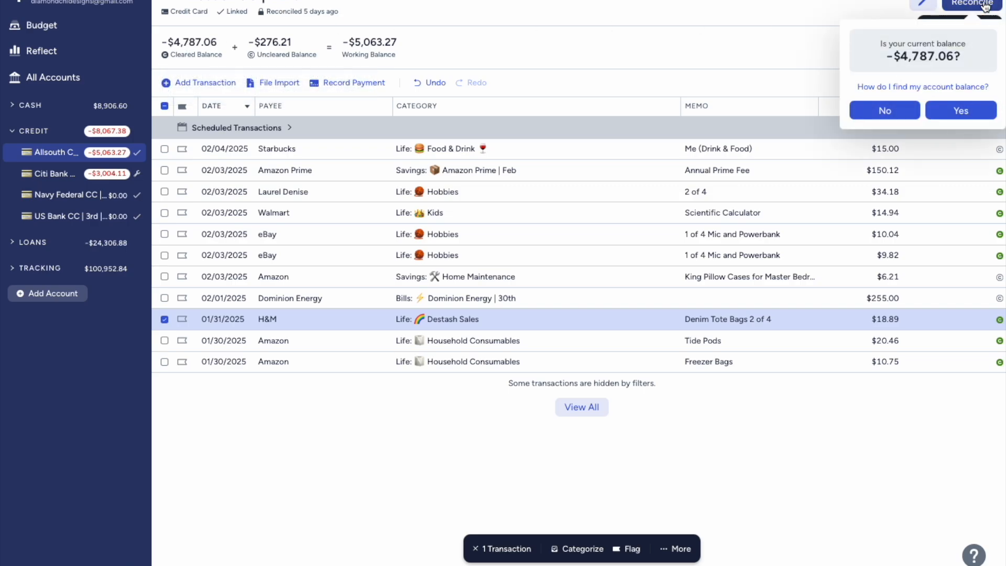
pyautogui.click(966, 113)
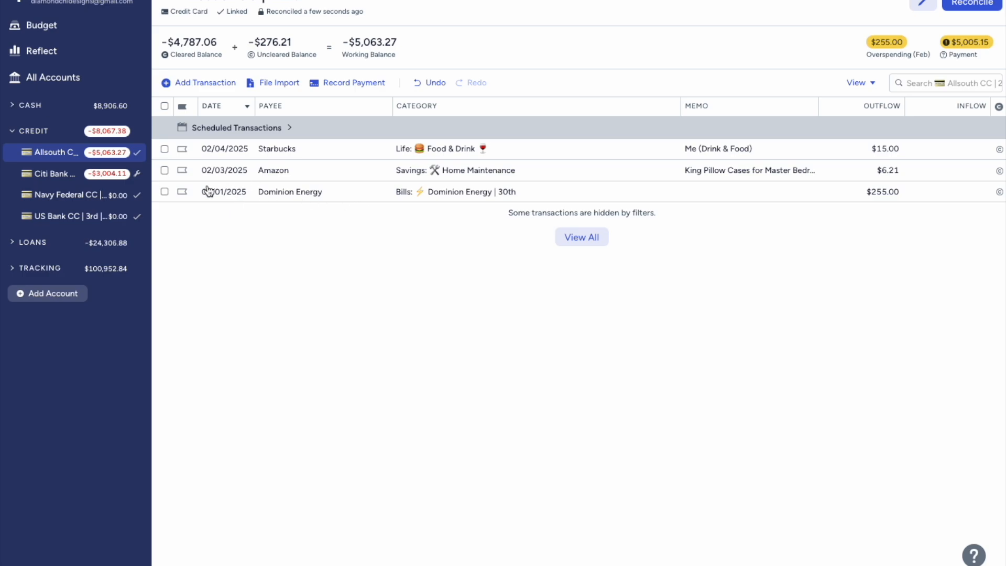
# Step: Change the date of the uncleared $255.00 Dominion Energy transaction to 02/04/2025 and save it
pyautogui.click(230, 196)
pyautogui.click(231, 194)
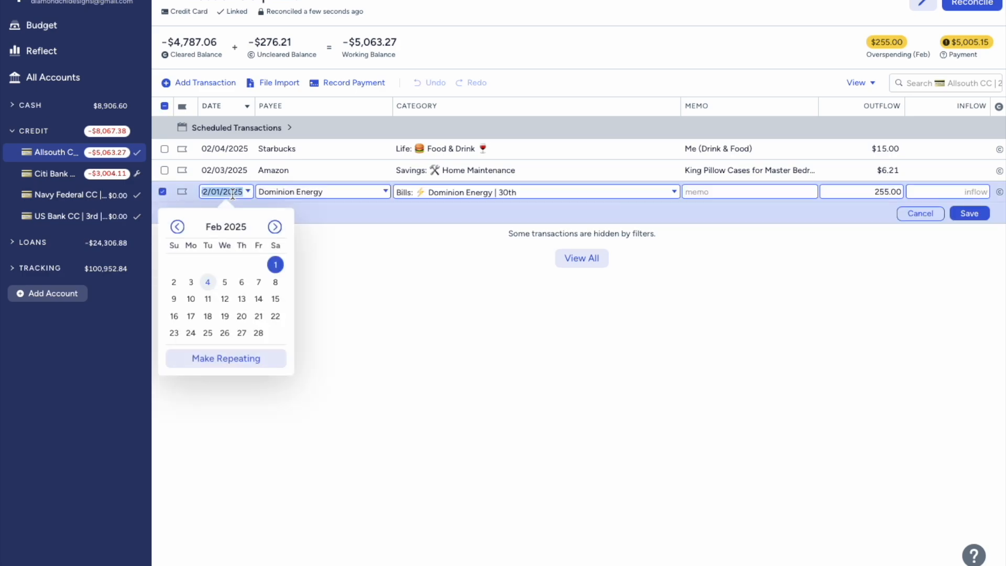
pyautogui.click(212, 288)
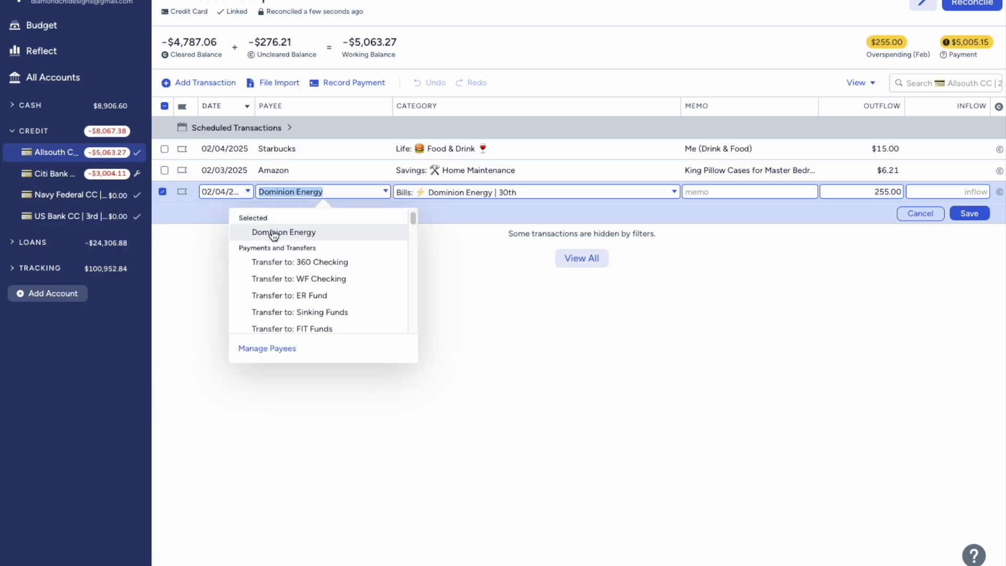
pyautogui.click(969, 213)
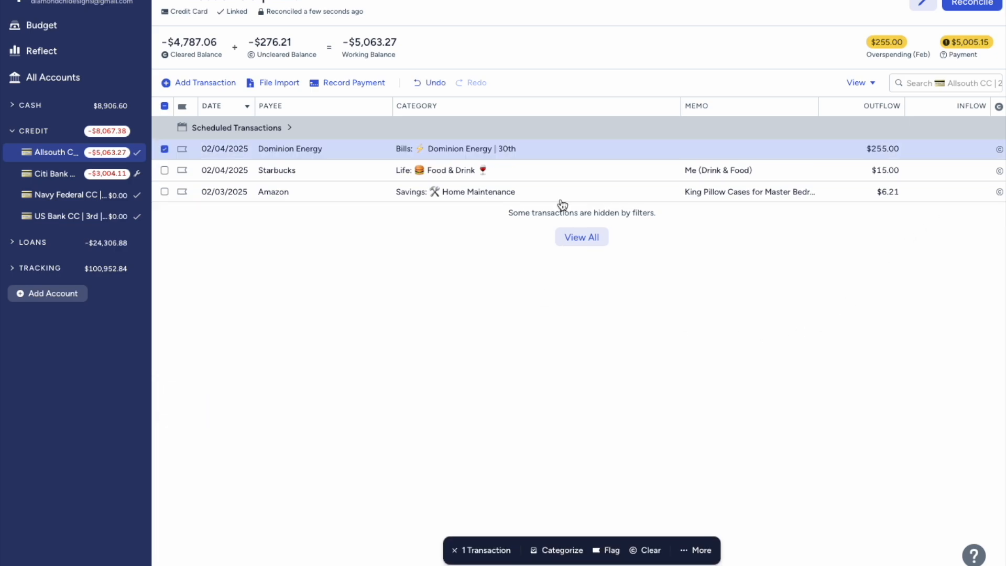
# Step: Change the date of the uncleared Amazon King Pillow Cases transaction to 02/04/2025, save it, and clear the selection
pyautogui.click(221, 197)
pyautogui.click(241, 196)
pyautogui.click(207, 283)
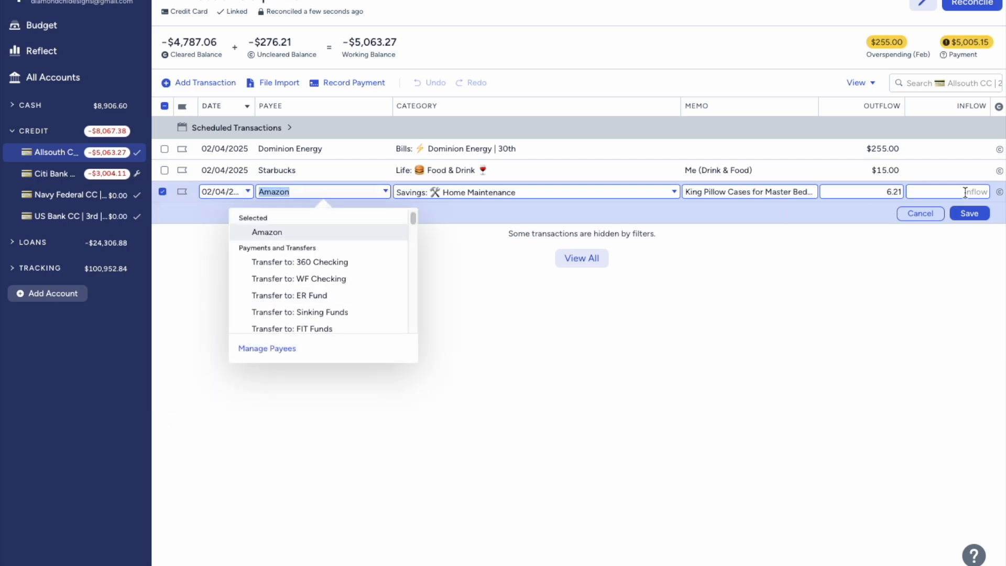
pyautogui.click(967, 215)
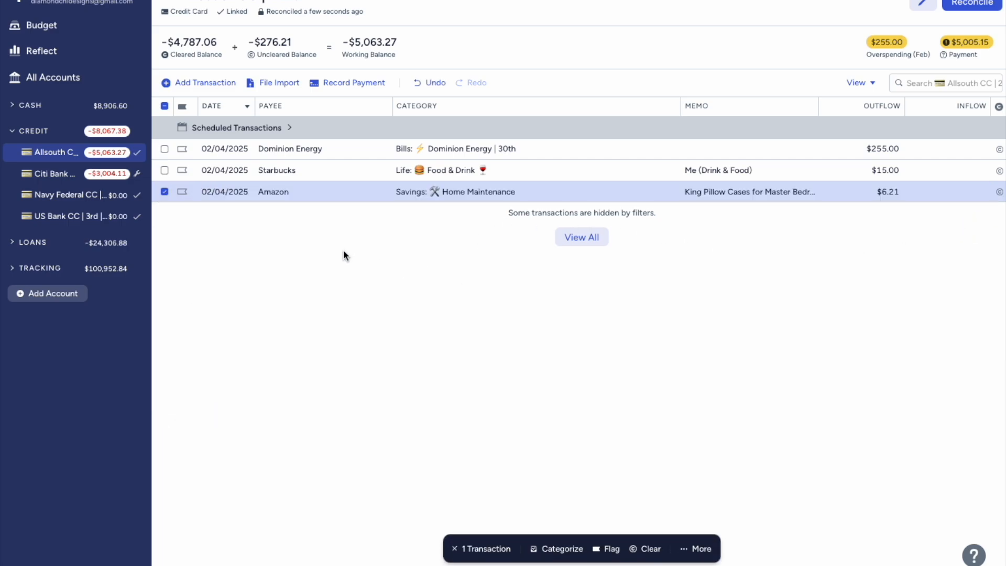
pyautogui.click(163, 191)
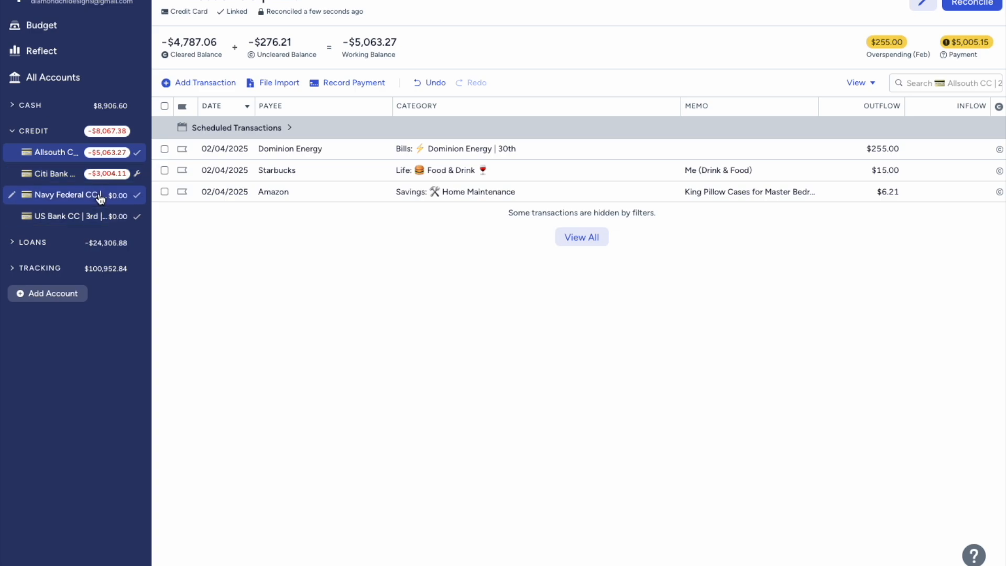
# Step: Examine the Navy Federal auto loan account's remaining balance and progress, then collapse the Loans group
pyautogui.click(13, 245)
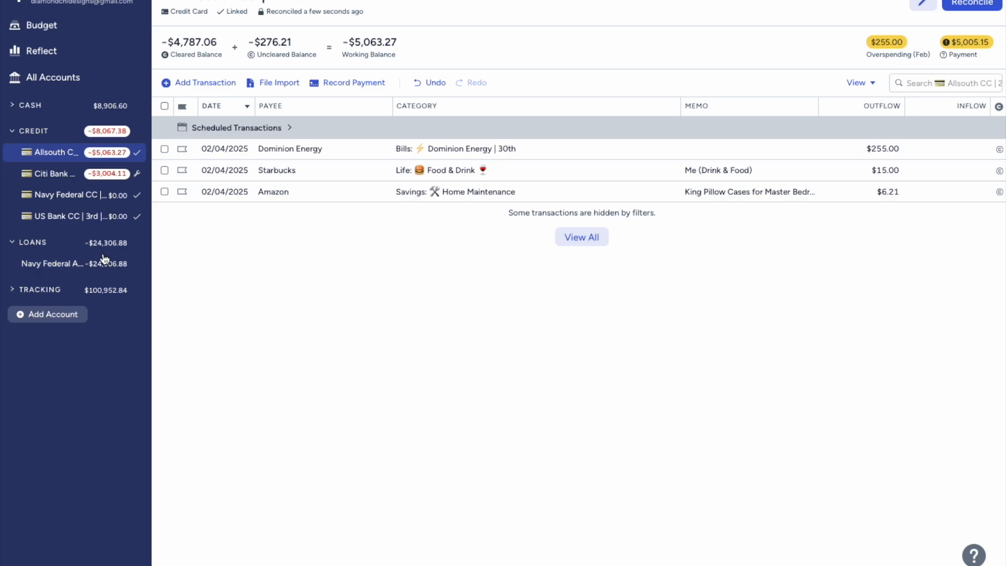
pyautogui.click(56, 264)
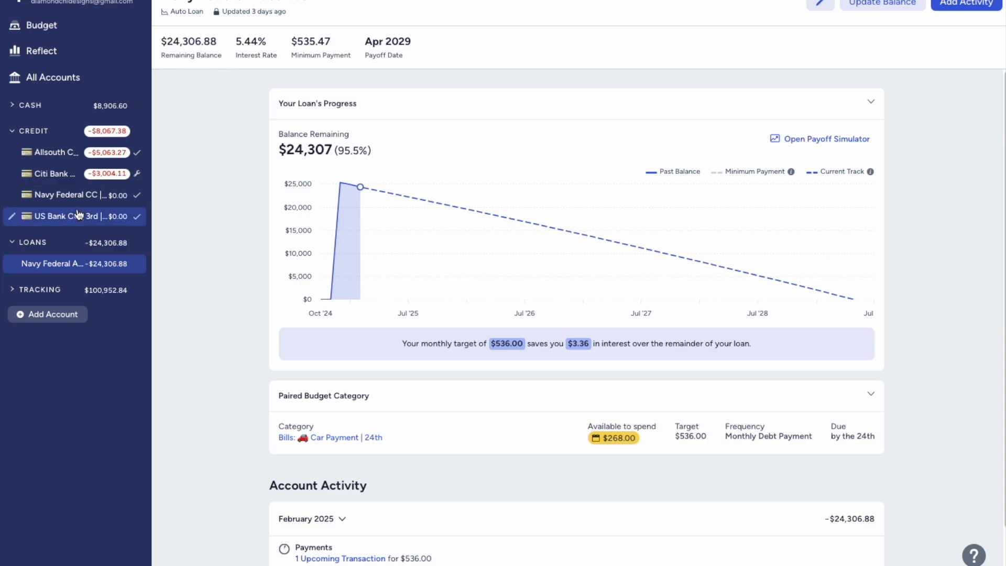
pyautogui.click(18, 243)
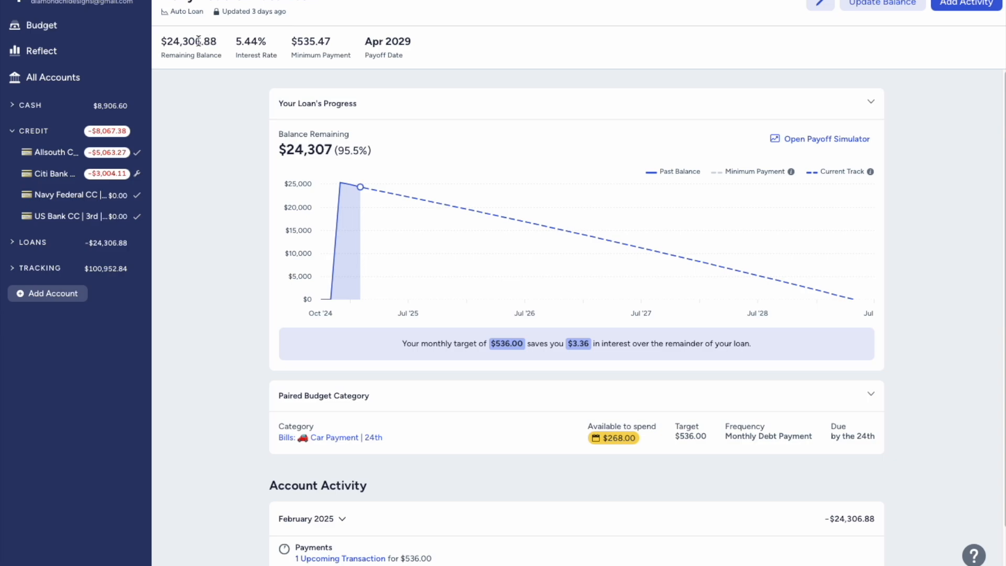
# Step: Expand the Cash accounts and review the Wallet register, followed by the 360 Checking register
pyautogui.click(14, 105)
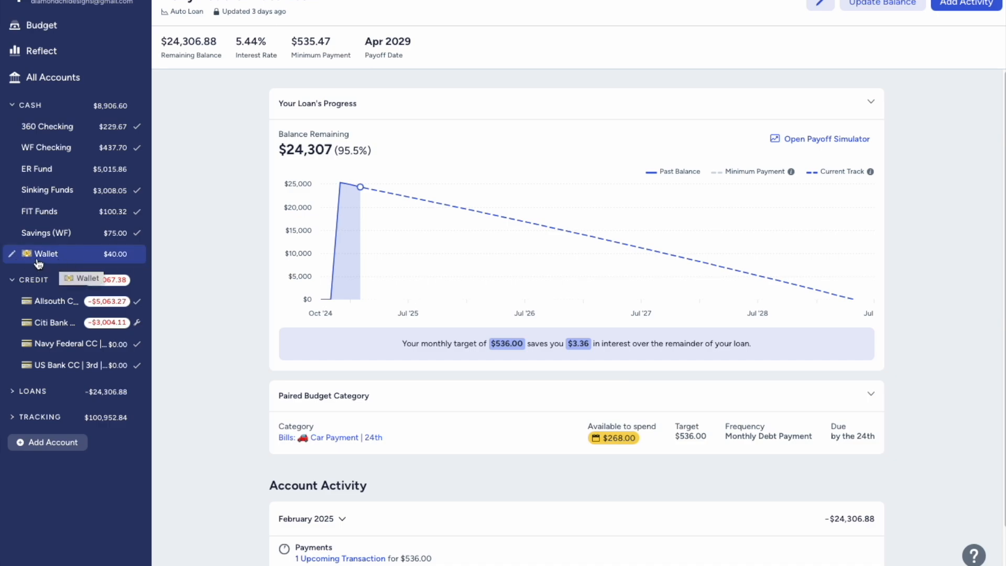
pyautogui.click(72, 262)
pyautogui.click(582, 153)
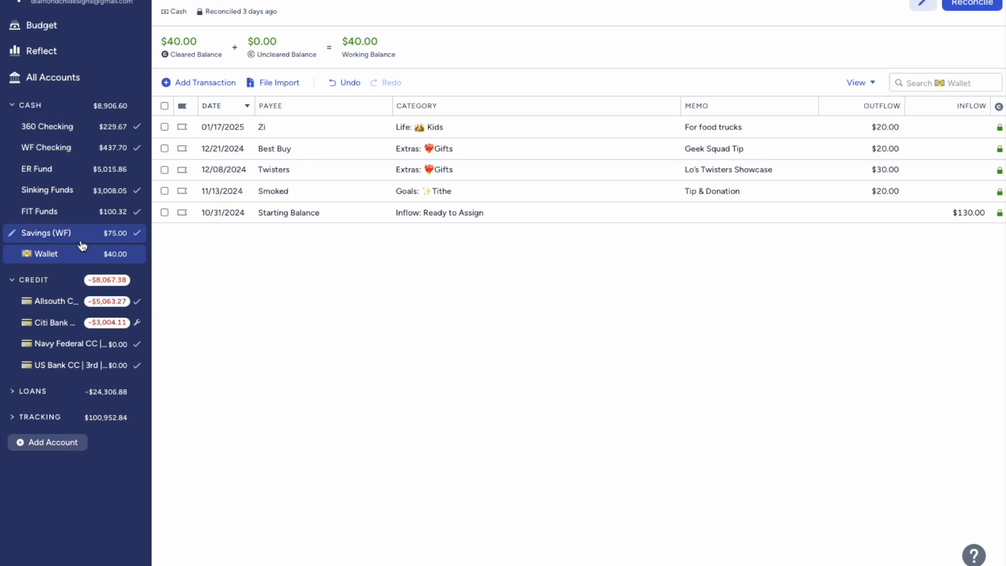
pyautogui.click(56, 134)
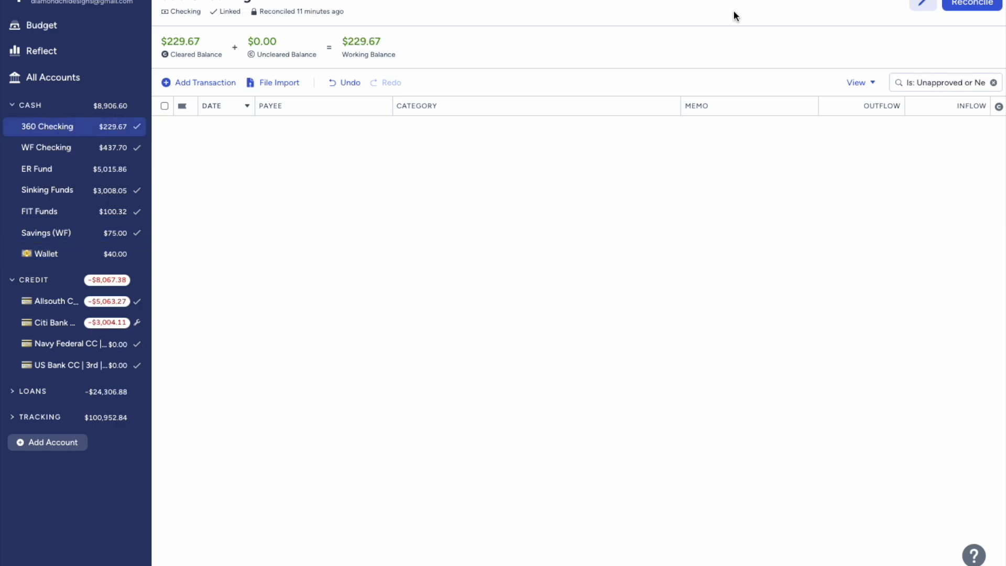